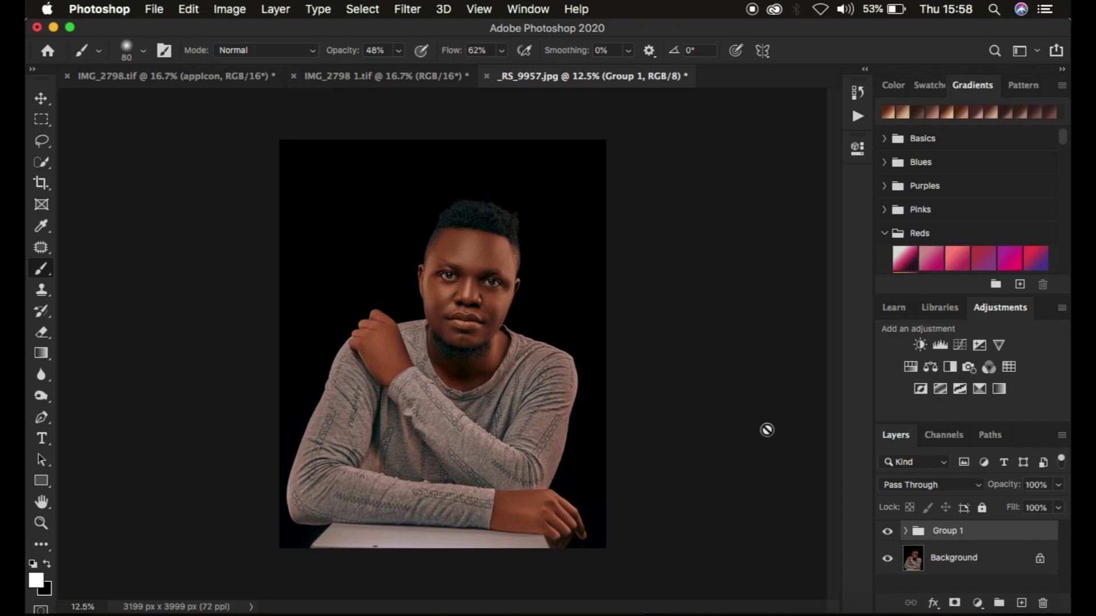
Compare the portrait with Group 1 hidden and shown, then delete Group 1
click(888, 532)
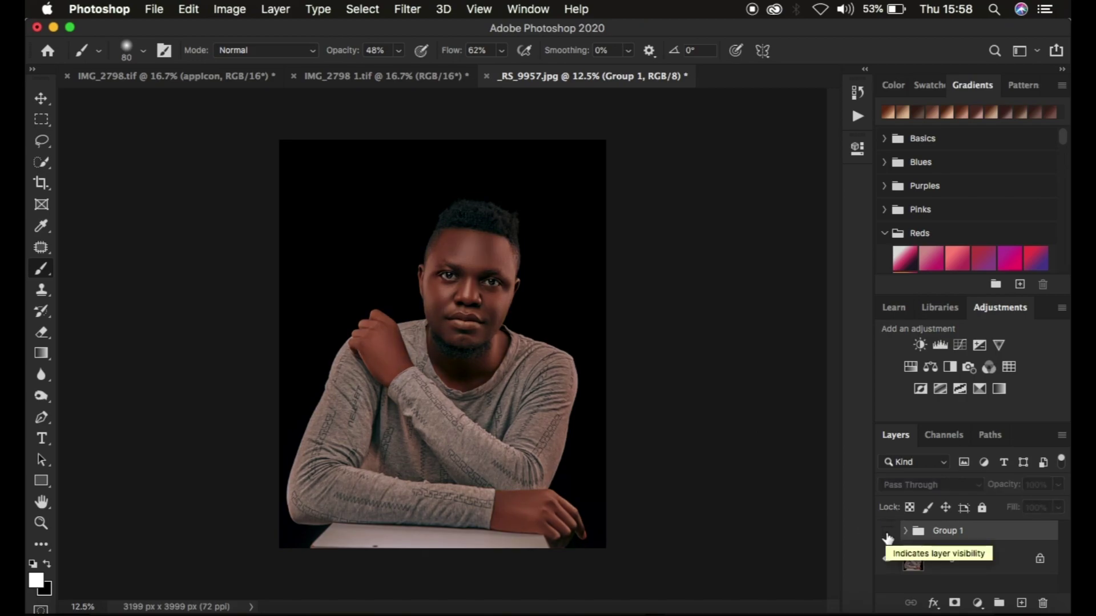
click(887, 532)
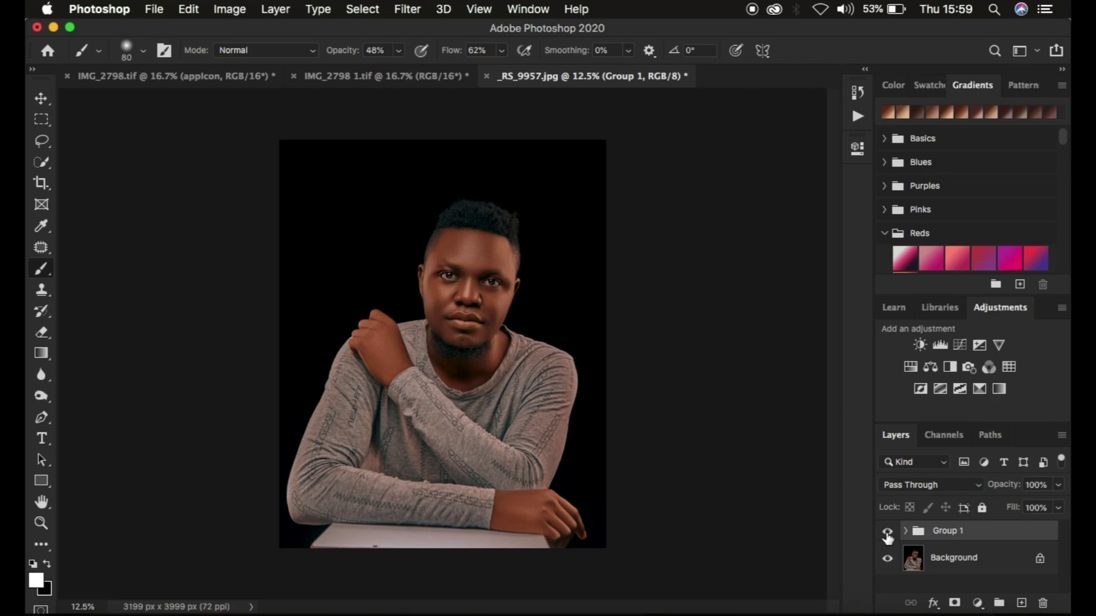
drag(976, 532, 1043, 602)
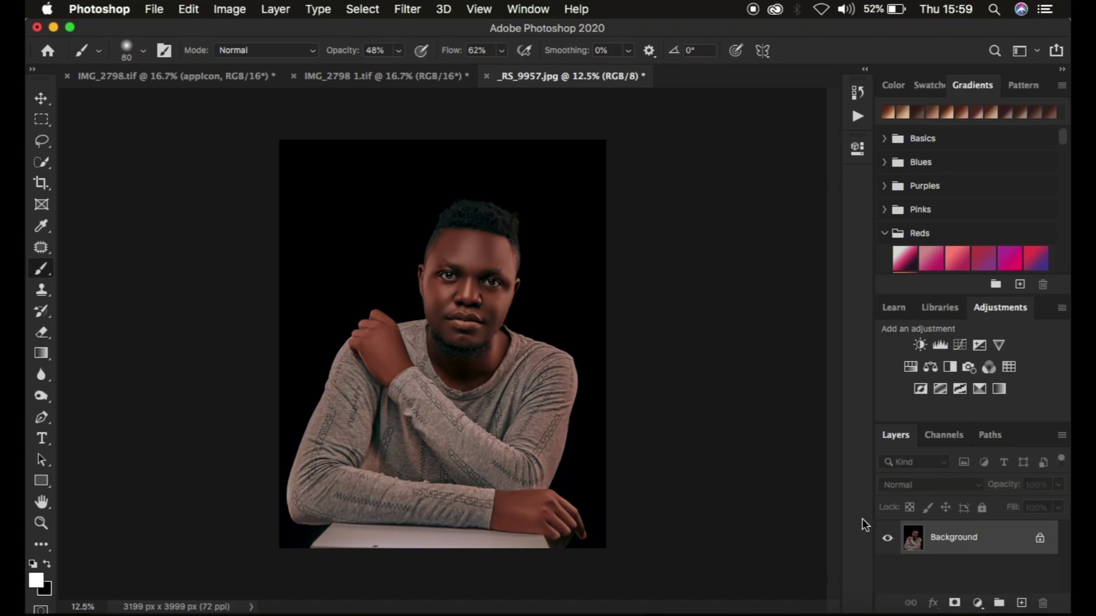
Choose the Quick Selection tool in Add mode and zoom in on the portrait
click(40, 162)
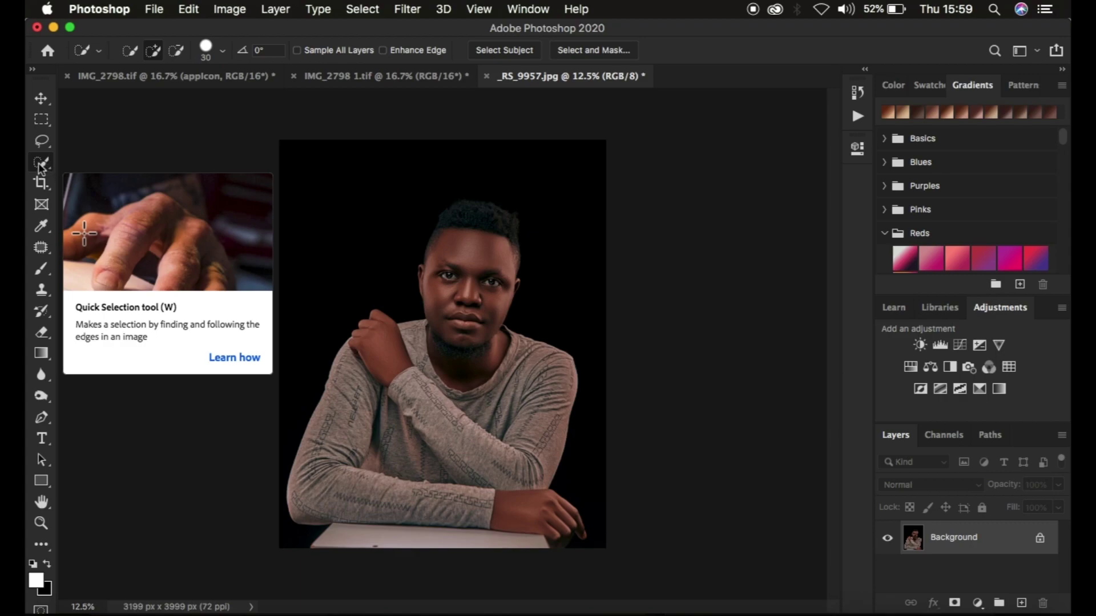
click(157, 52)
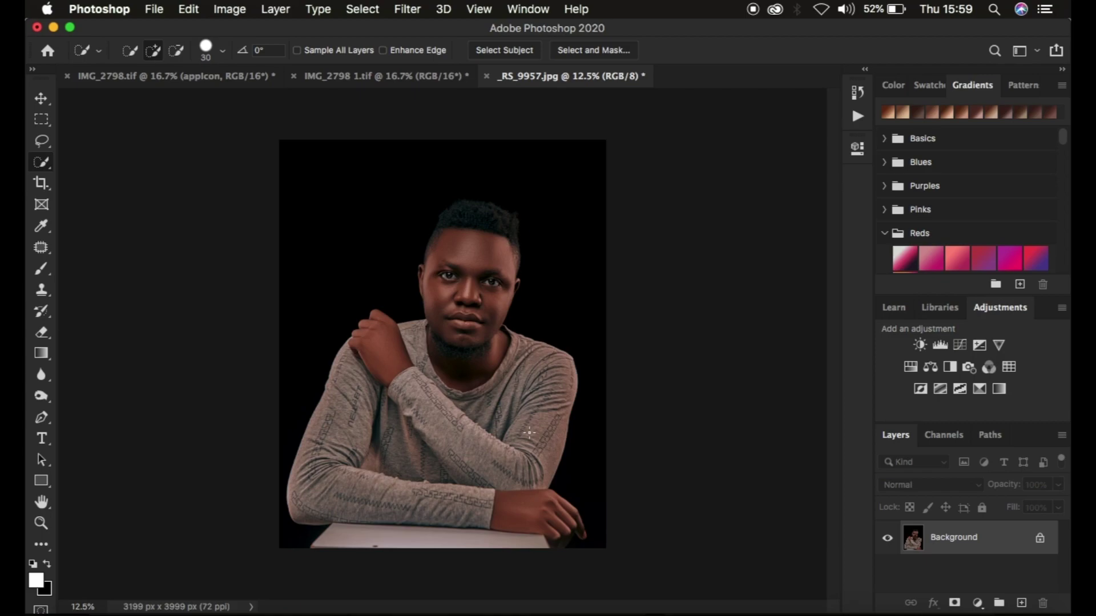
key(super+equal)
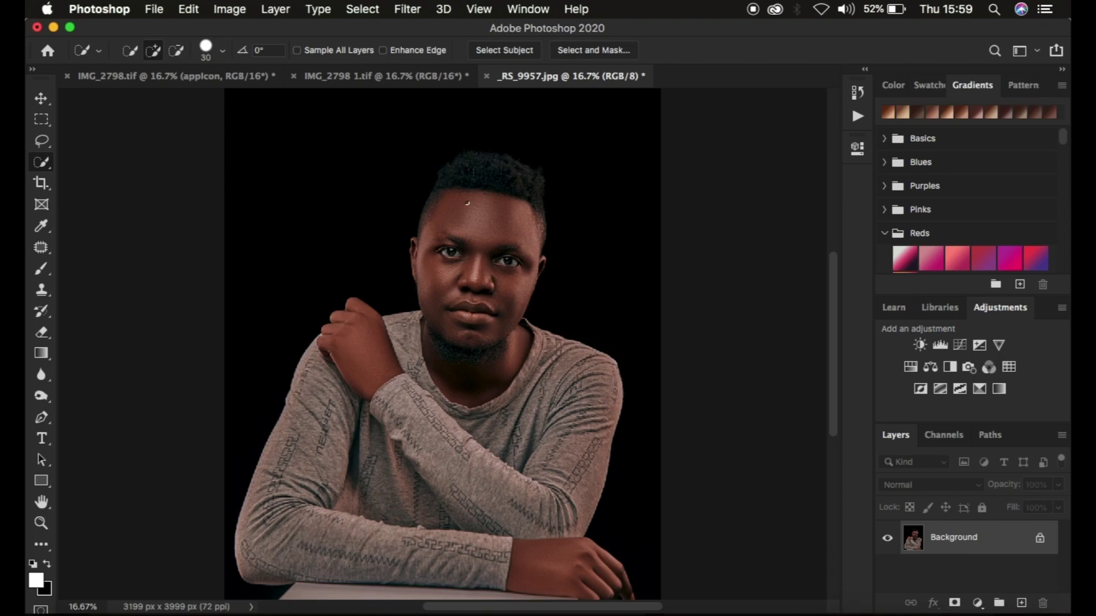
Select the forehead, face, neck, shoulder hand and table hand with an enlarged brush
drag(468, 202, 464, 230)
drag(464, 225, 480, 251)
key(bracketright)
key(bracketright)
key(bracketright)
drag(449, 254, 480, 272)
drag(354, 339, 374, 368)
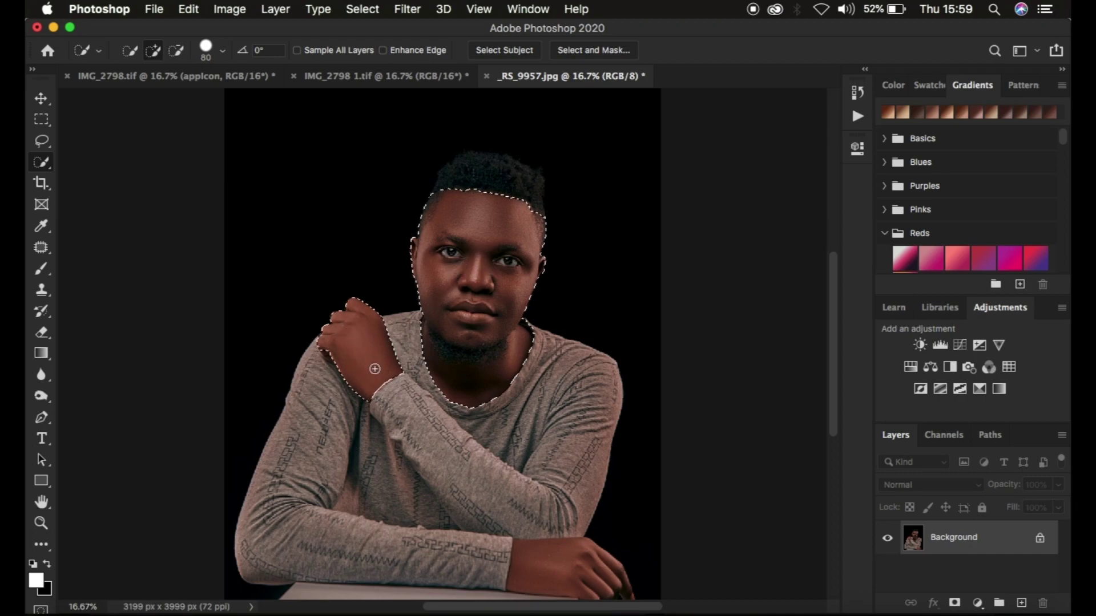
click(539, 563)
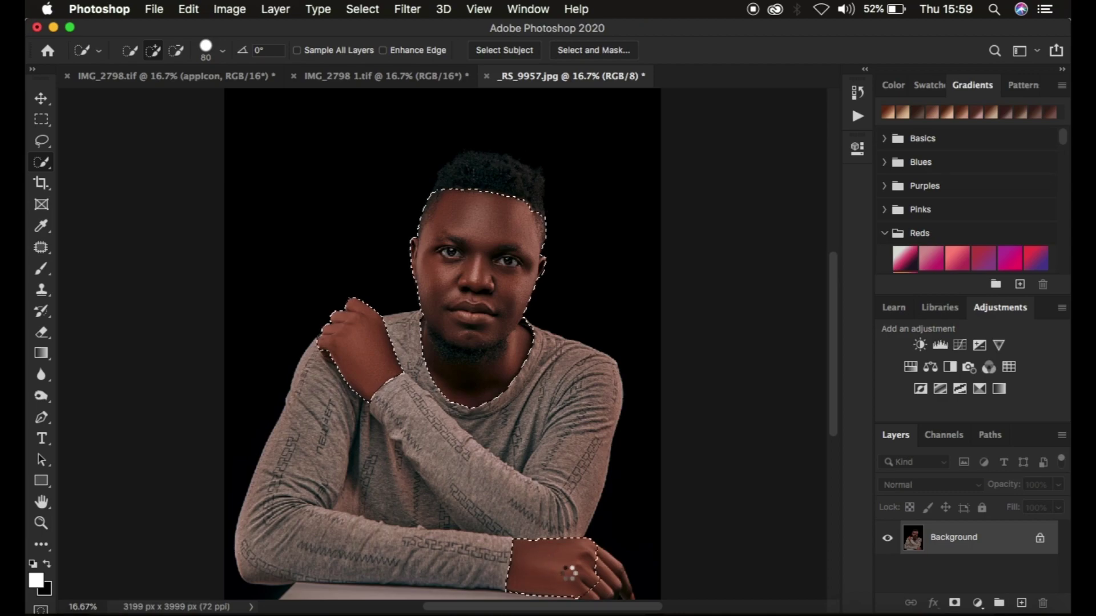
key(super+minus)
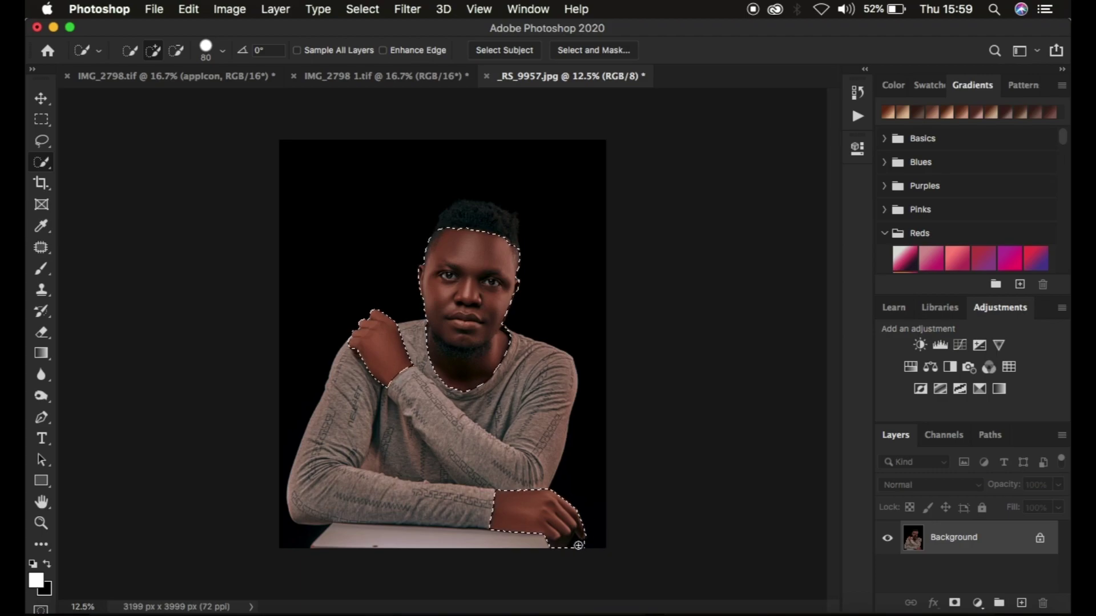
Subtract the dark area under the table hand's fingertips using a smaller brush
key(super+equal)
key(super+equal)
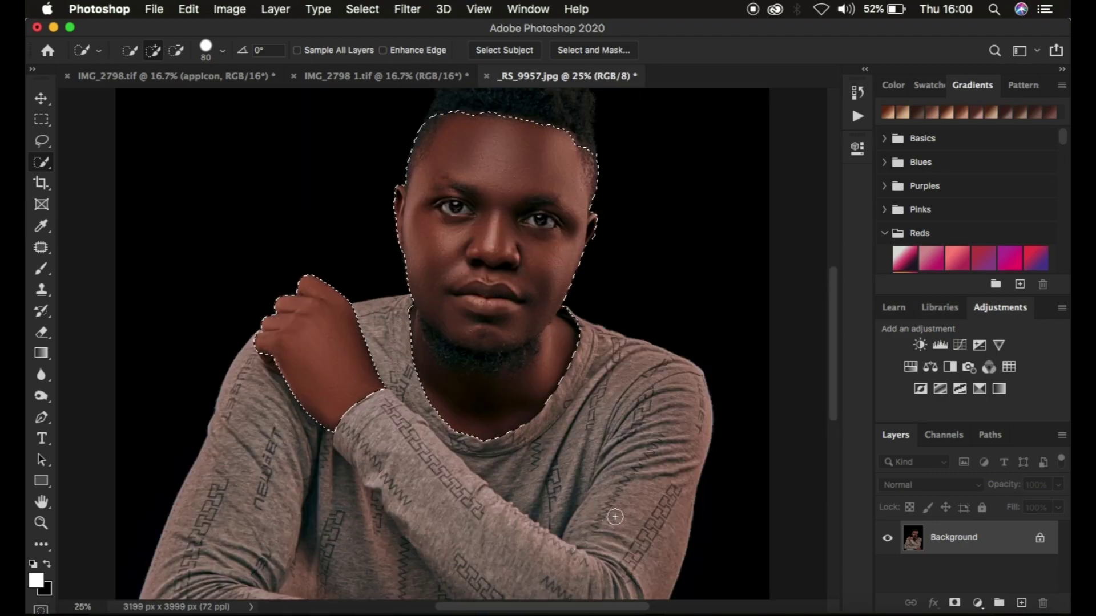
scroll(615, 516, down, 8)
scroll(615, 516, down, 2)
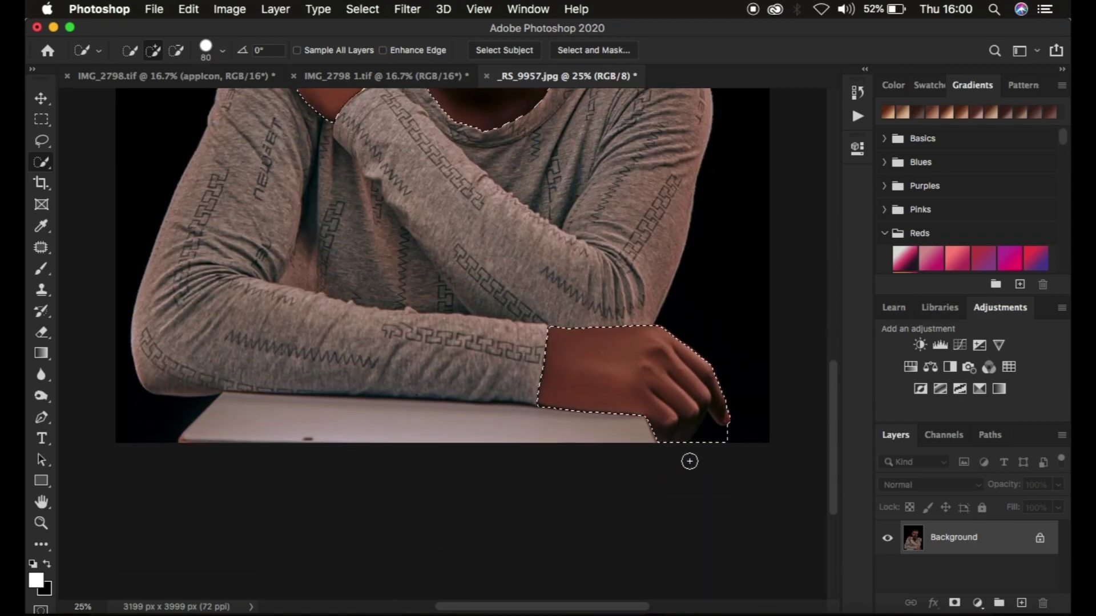
key(bracketleft)
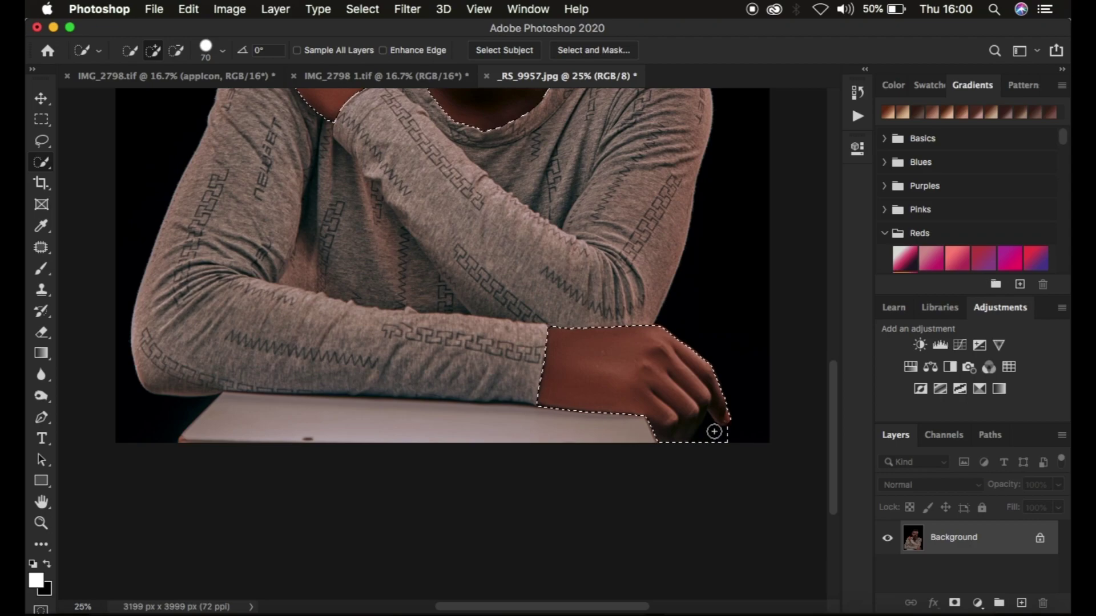
key(alt)
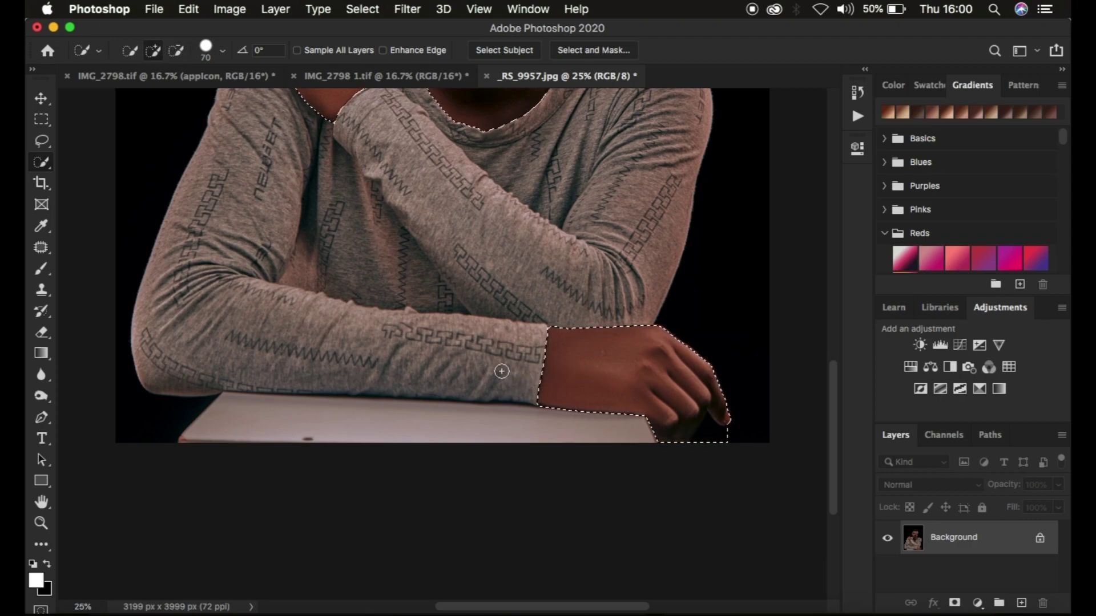
key(alt)
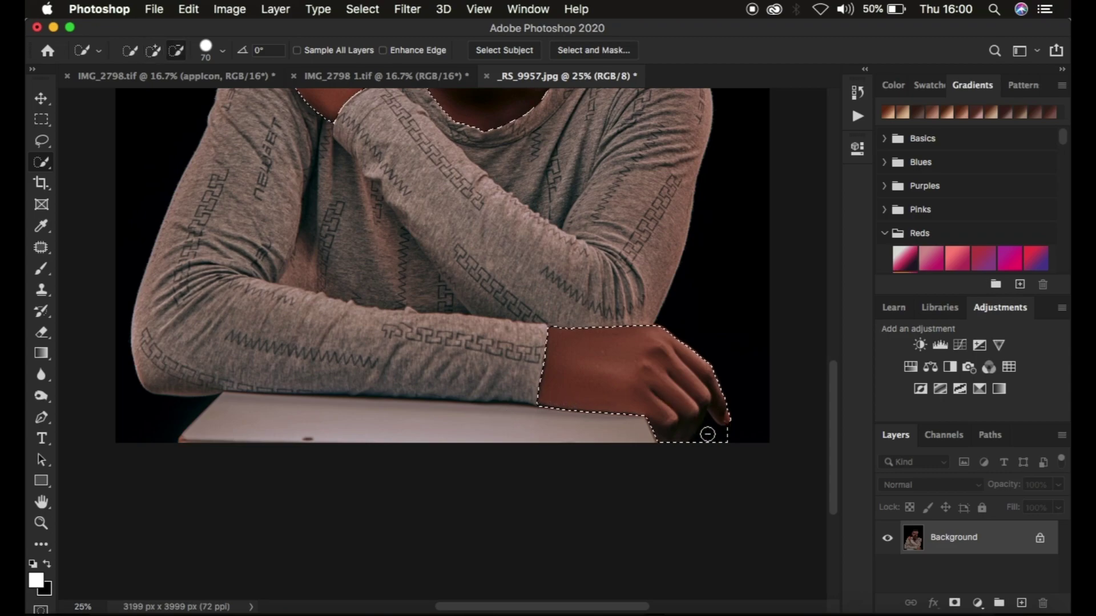
alt+click(712, 436)
alt+click(714, 447)
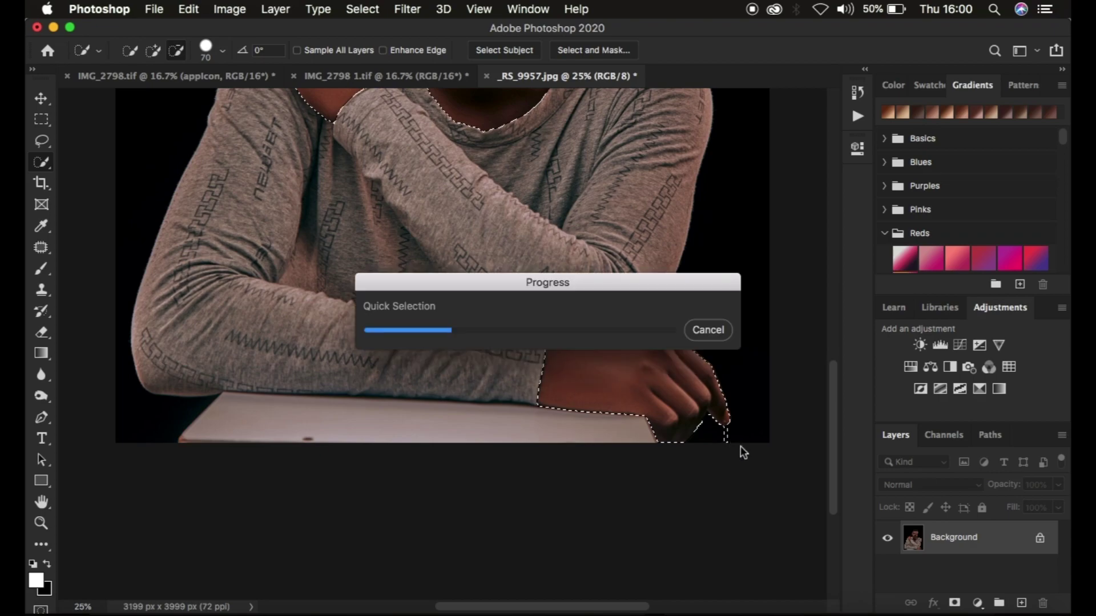
key(alt)
alt+click(732, 442)
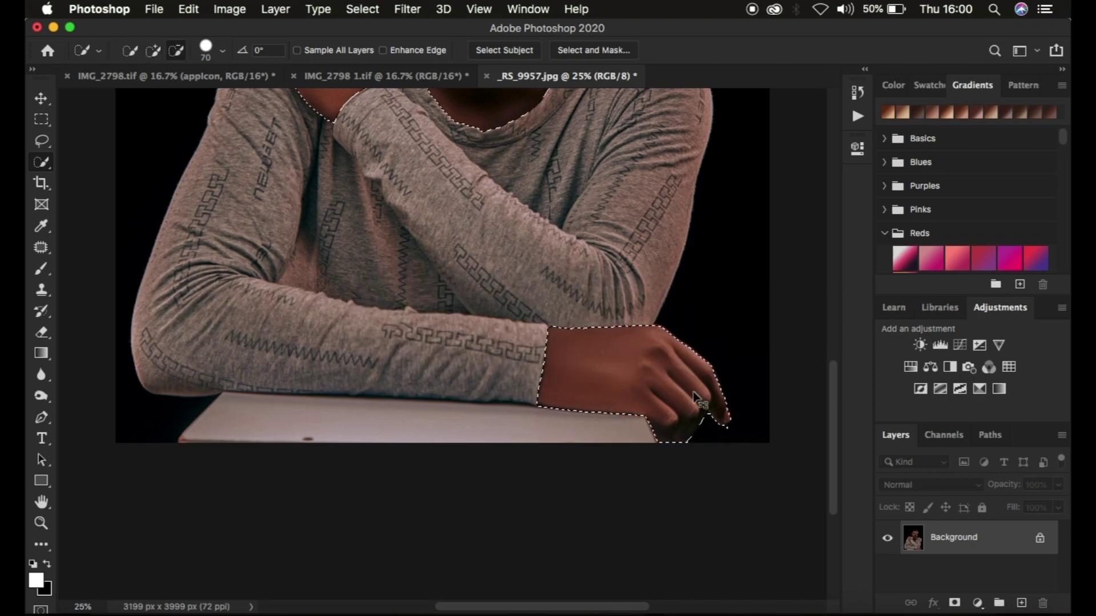
key(super+minus)
key(super+minus)
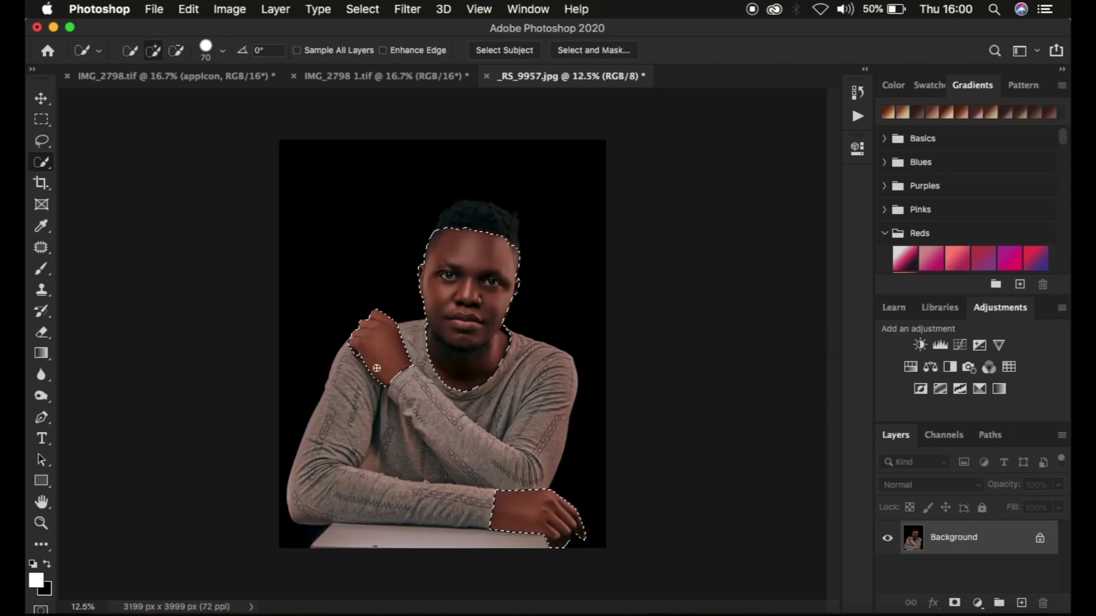
drag(372, 368, 378, 350)
Add a Solid Color fill layer over the skin selection in tan b28262
click(979, 604)
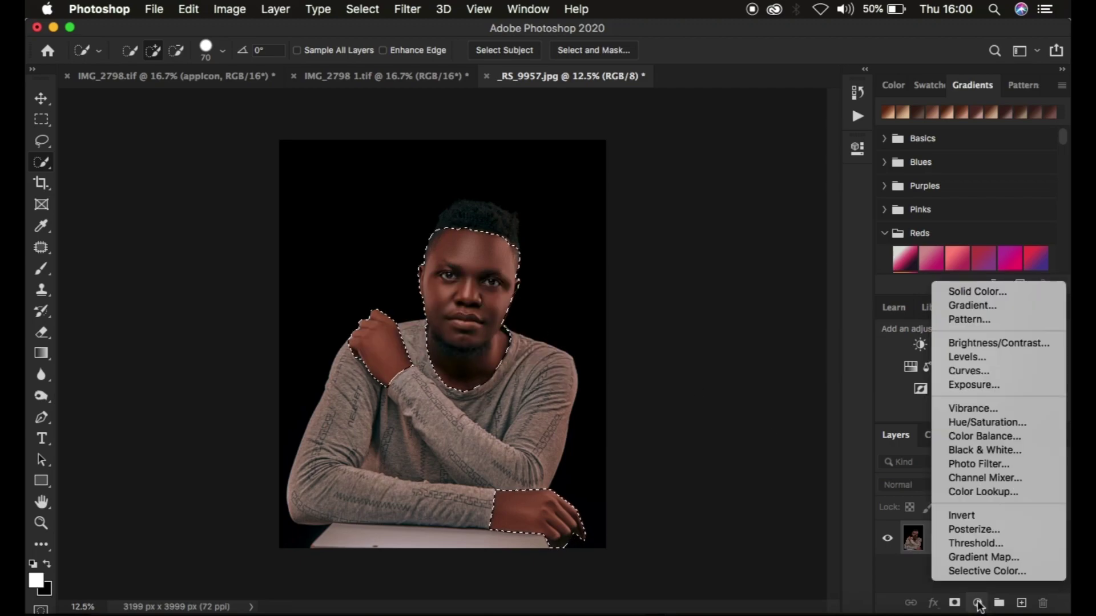
click(977, 292)
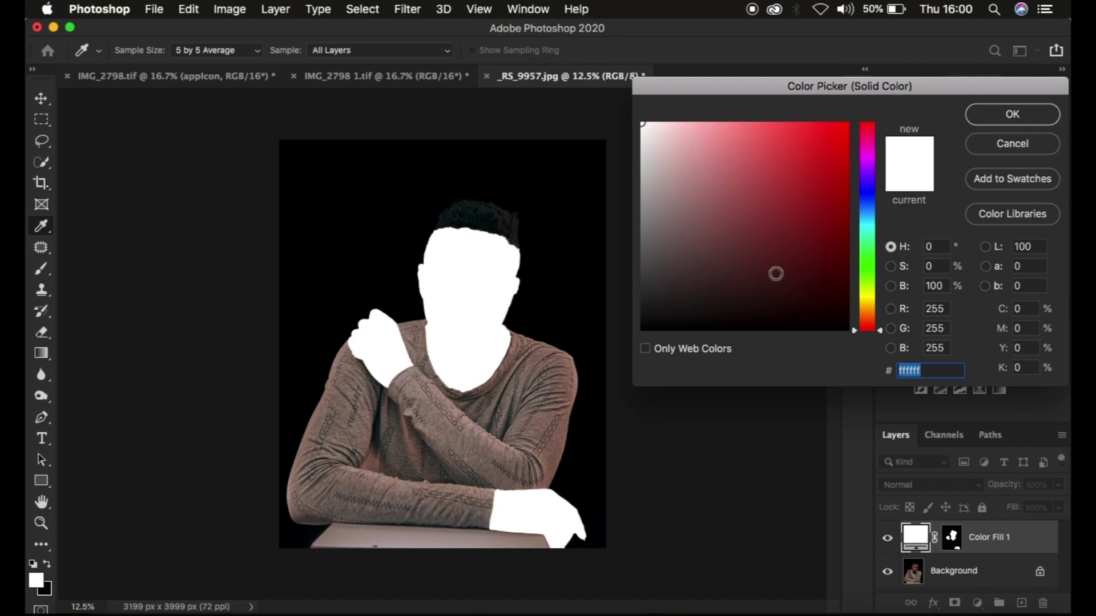
click(866, 313)
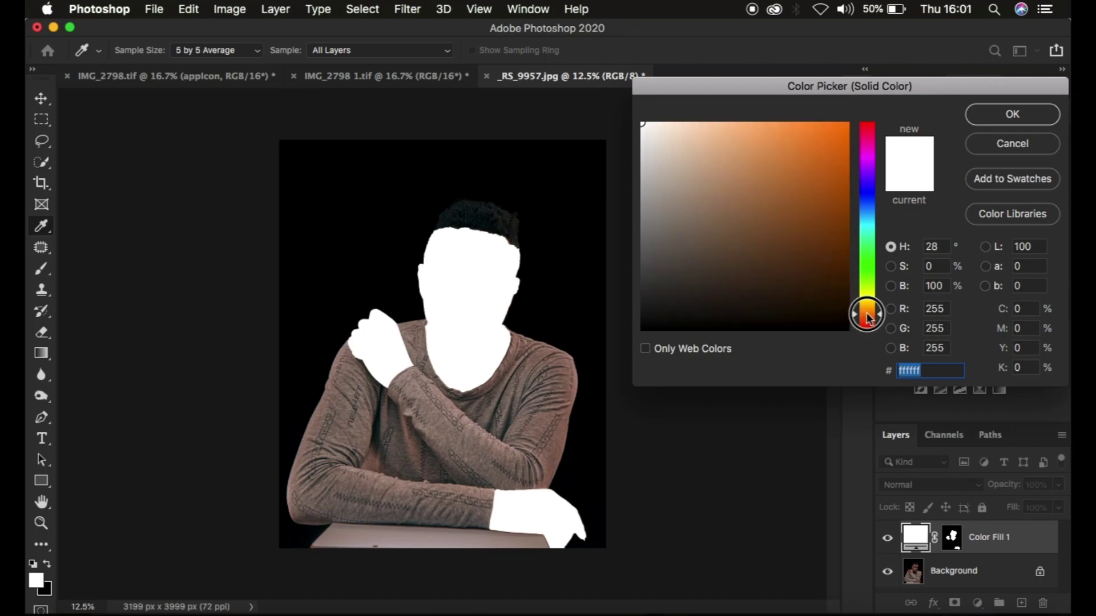
drag(879, 316, 877, 320)
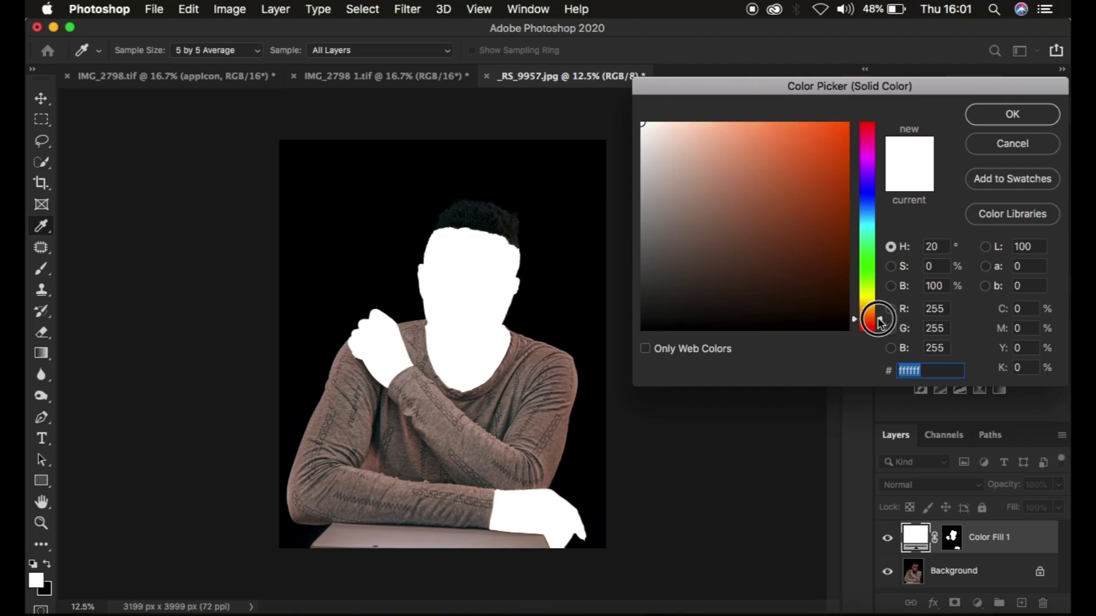
drag(878, 320, 879, 320)
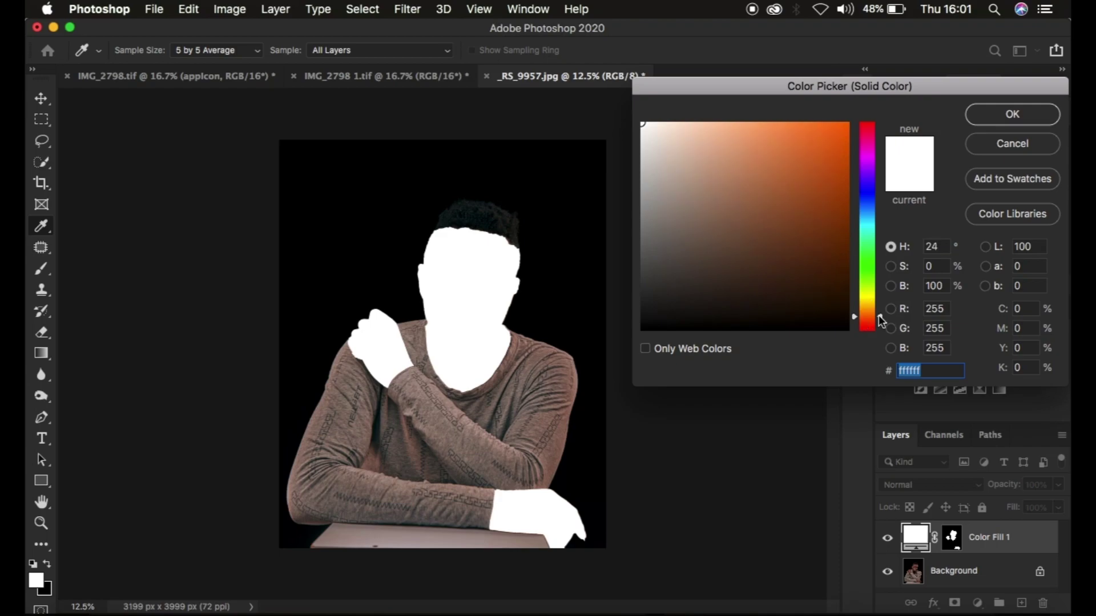
click(734, 185)
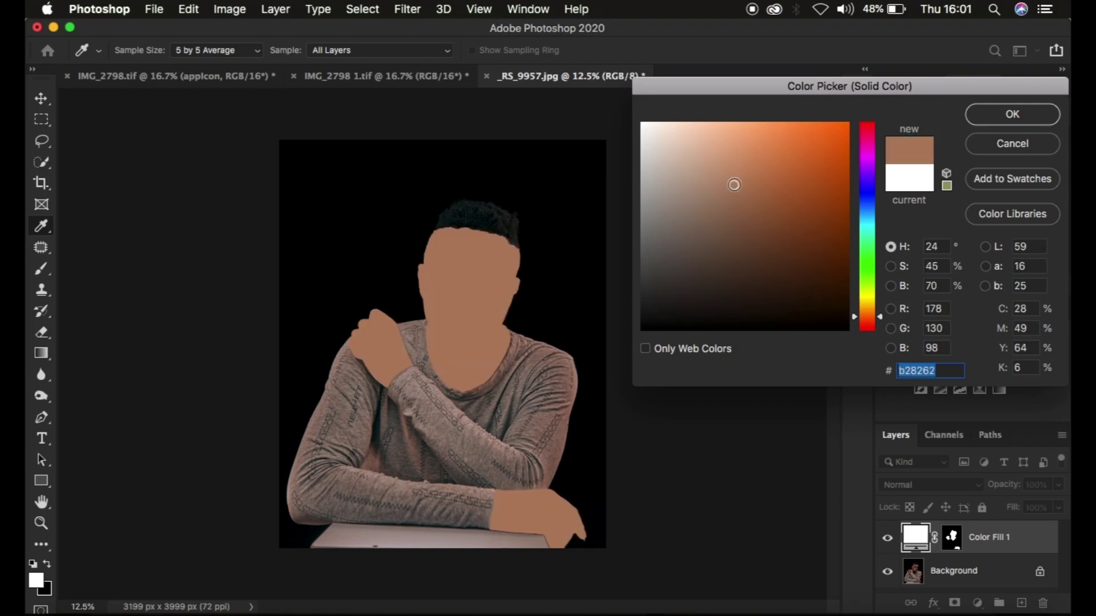
click(991, 116)
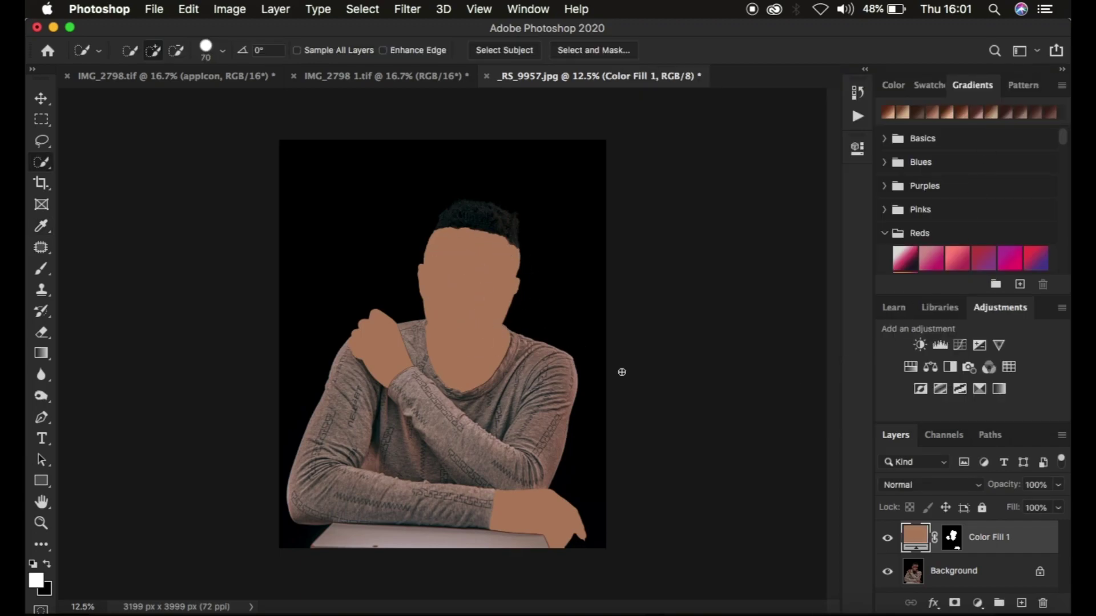
Set Color Fill 1 to Soft Light blending and reopen its colour picker
click(915, 484)
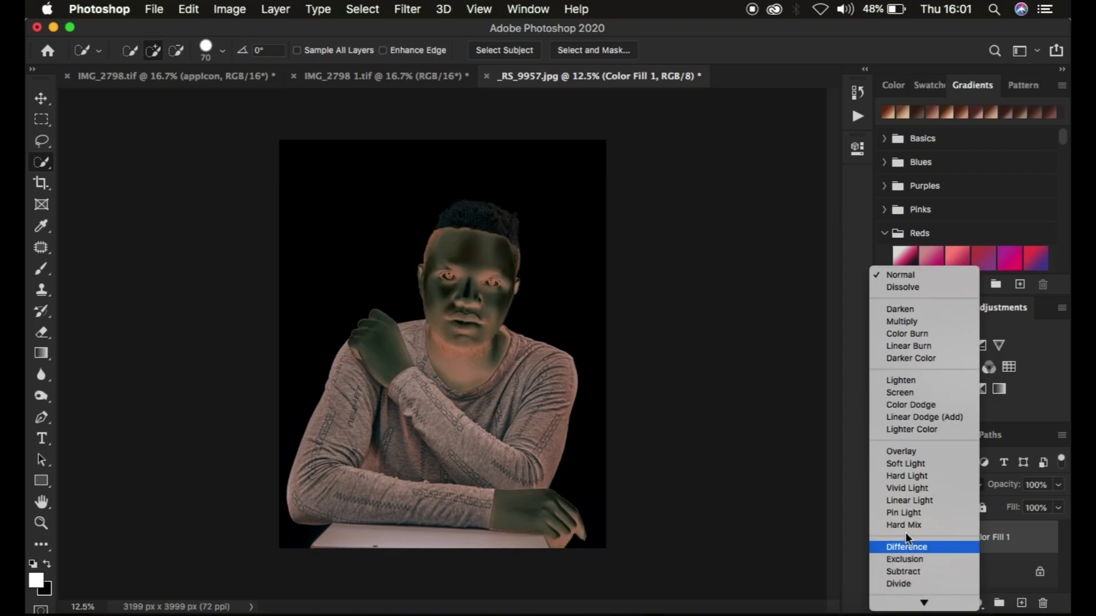
click(904, 464)
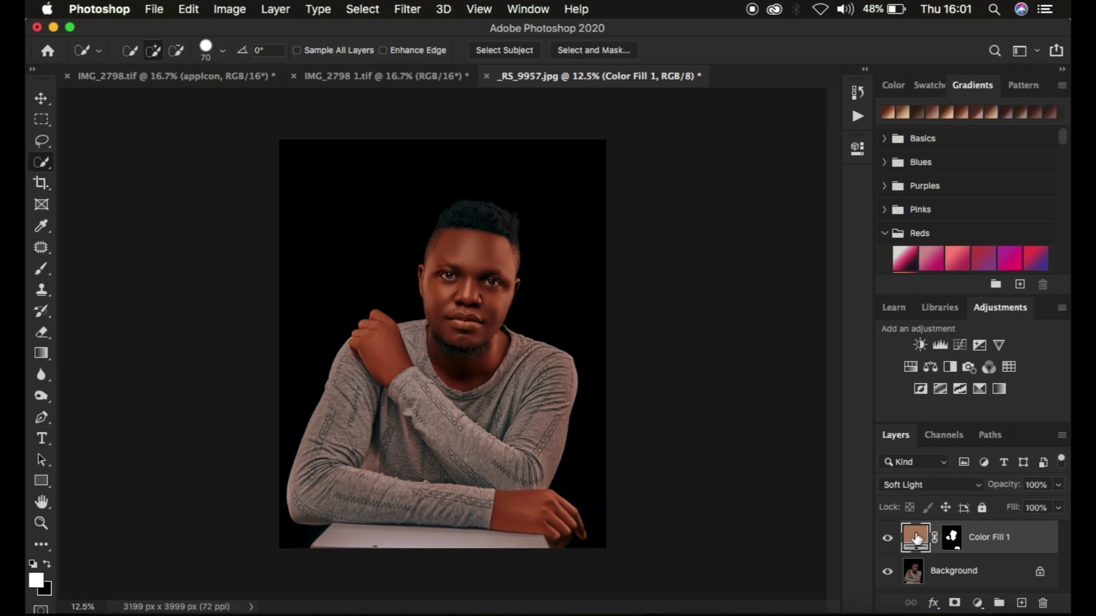
double_click(913, 537)
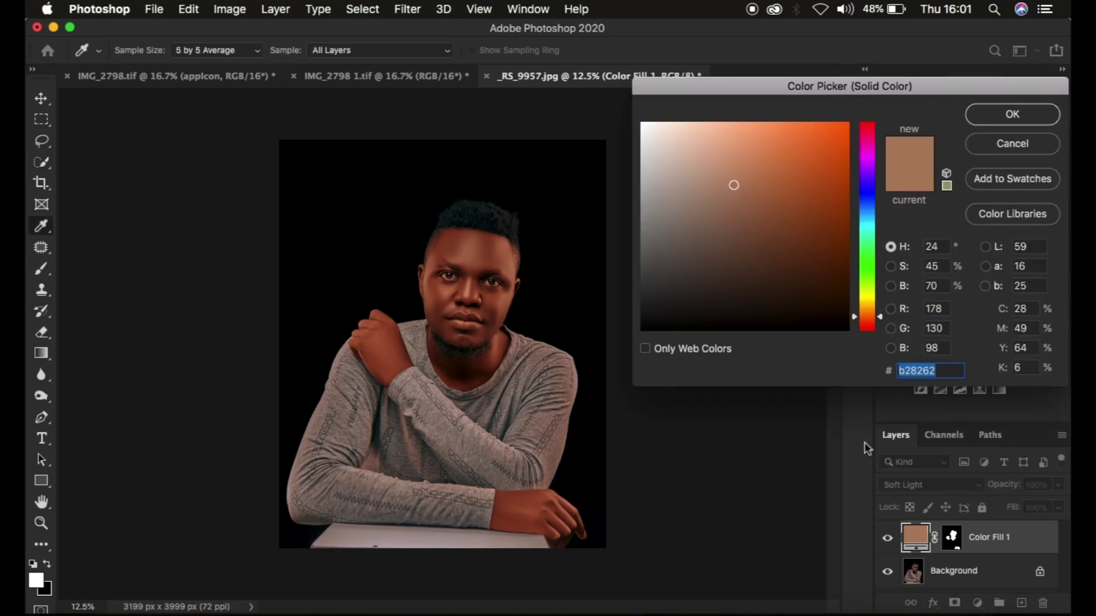
Try several tans and confirm the lighter fill colour c1977b
click(721, 154)
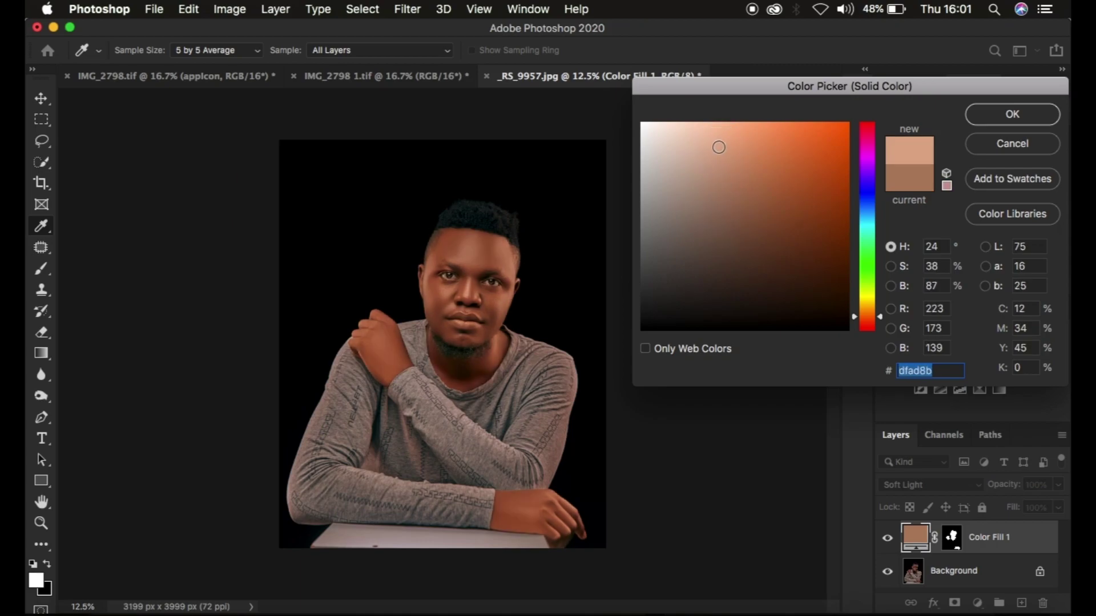
click(707, 154)
click(718, 177)
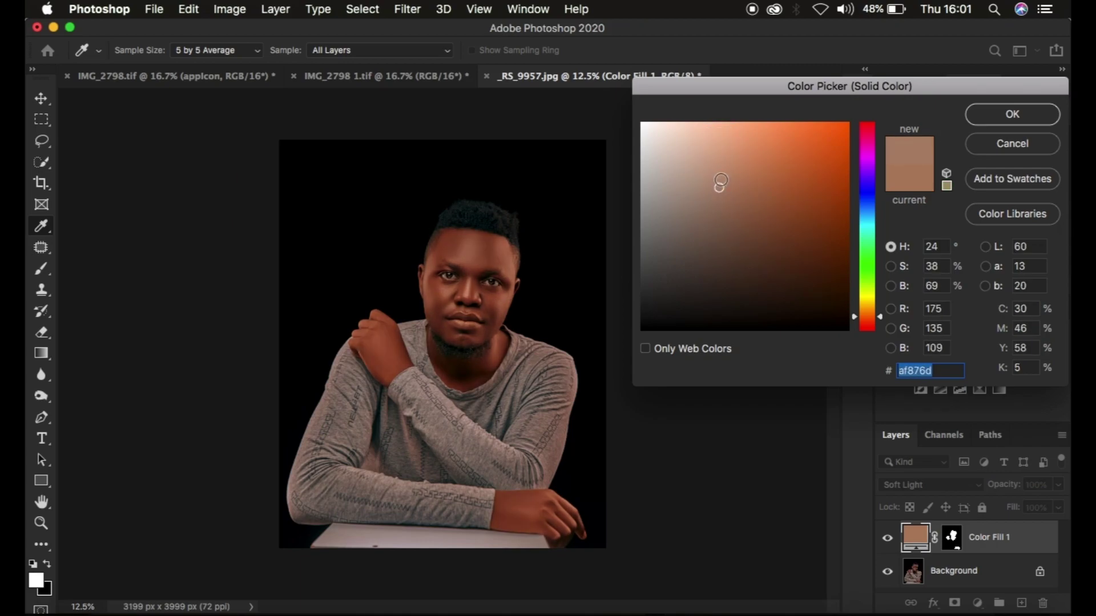
click(717, 157)
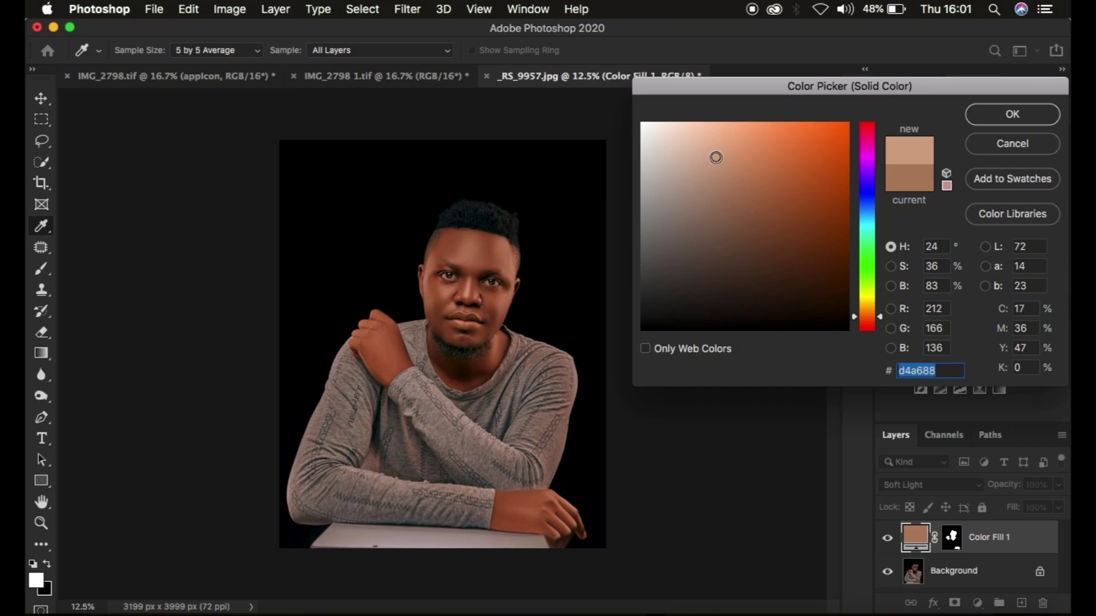
click(714, 165)
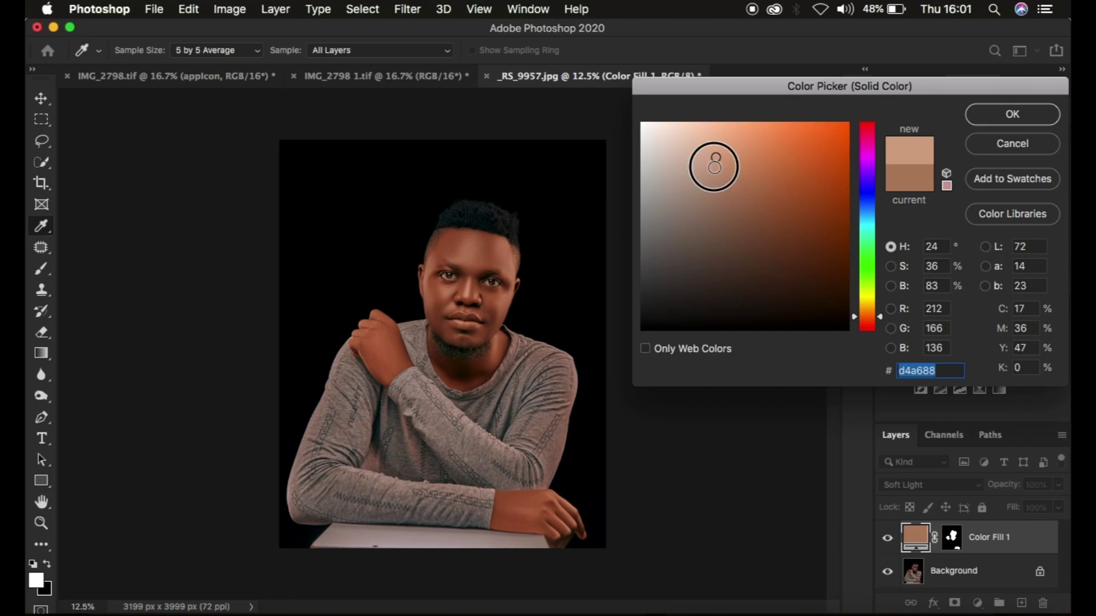
click(719, 183)
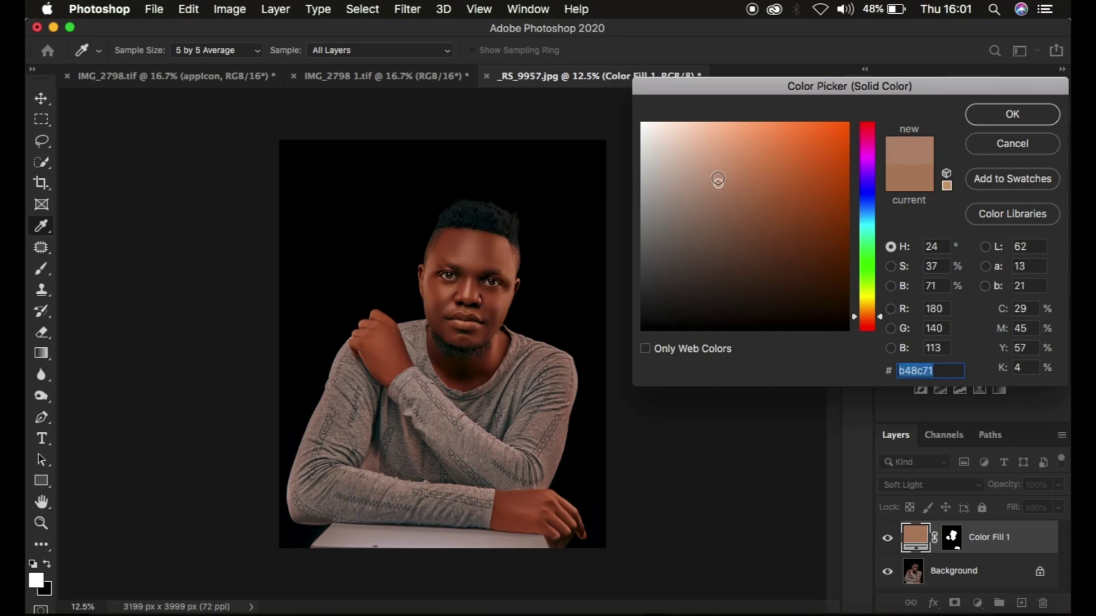
click(714, 173)
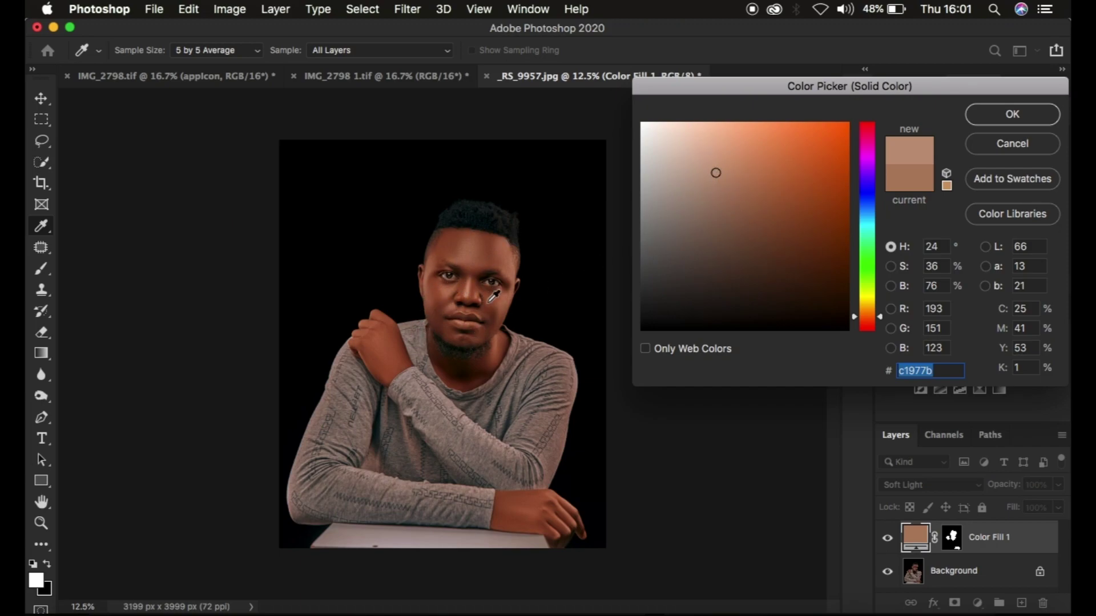
click(999, 114)
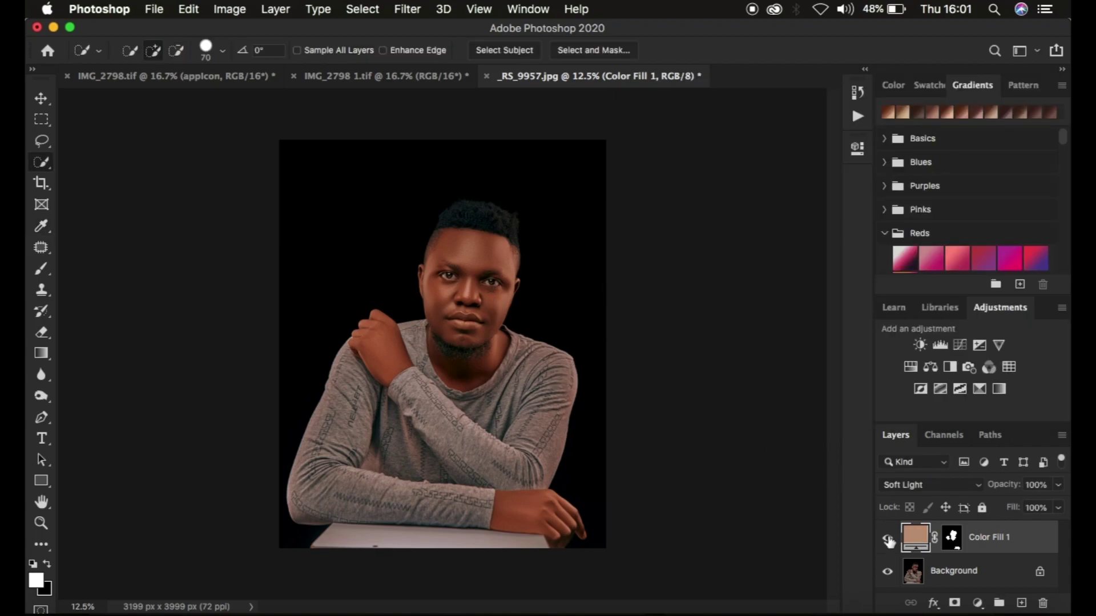
Toggle the fill layer to compare, and zoom in to inspect the beard and skin
click(888, 536)
click(888, 539)
key(super+equal)
key(super+equal)
key(super+equal)
key(super+equal)
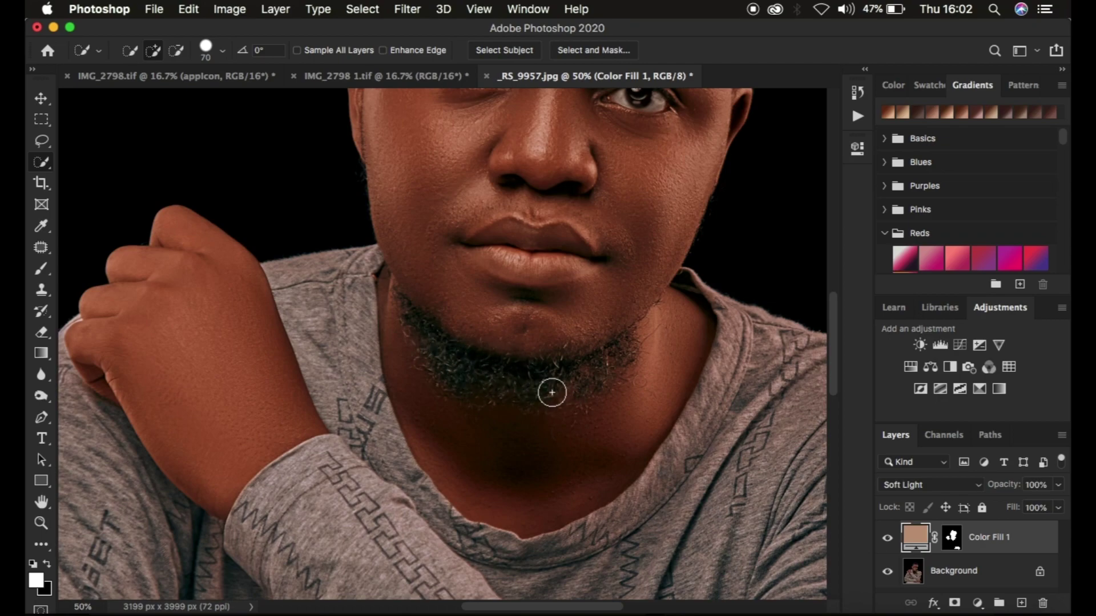
key(super+minus)
key(super+minus)
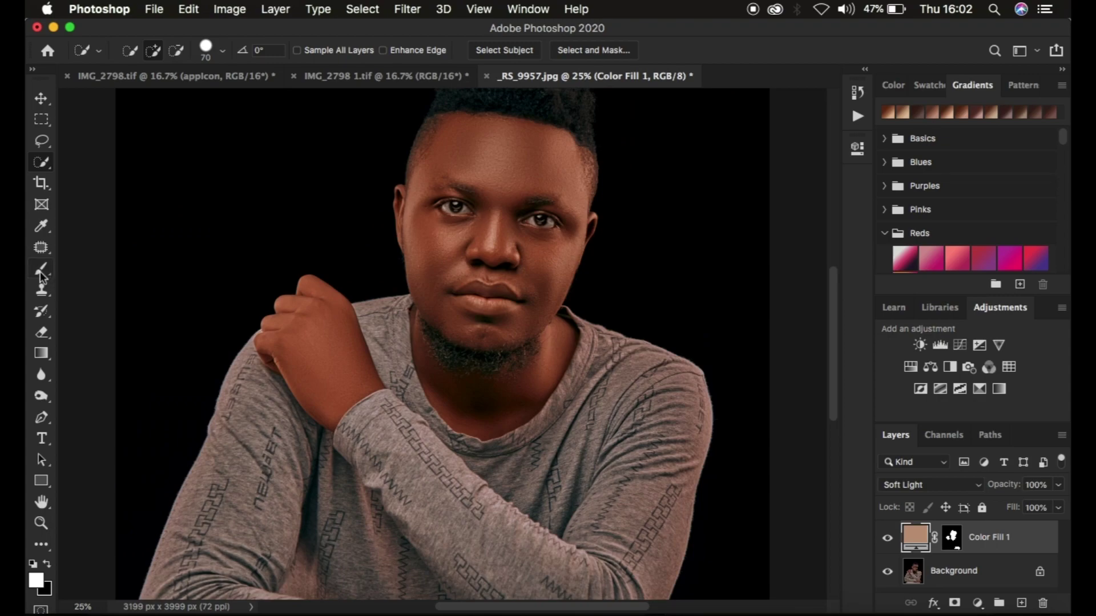
Set a black soft round 80 px brush at 100% opacity and flow on the fill mask
click(40, 271)
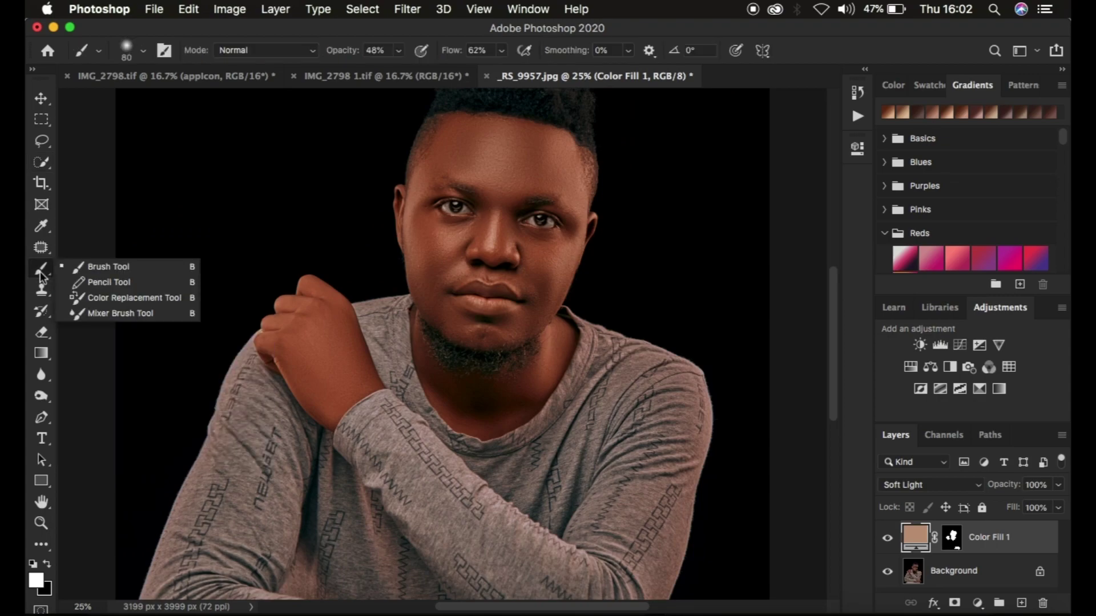
click(112, 265)
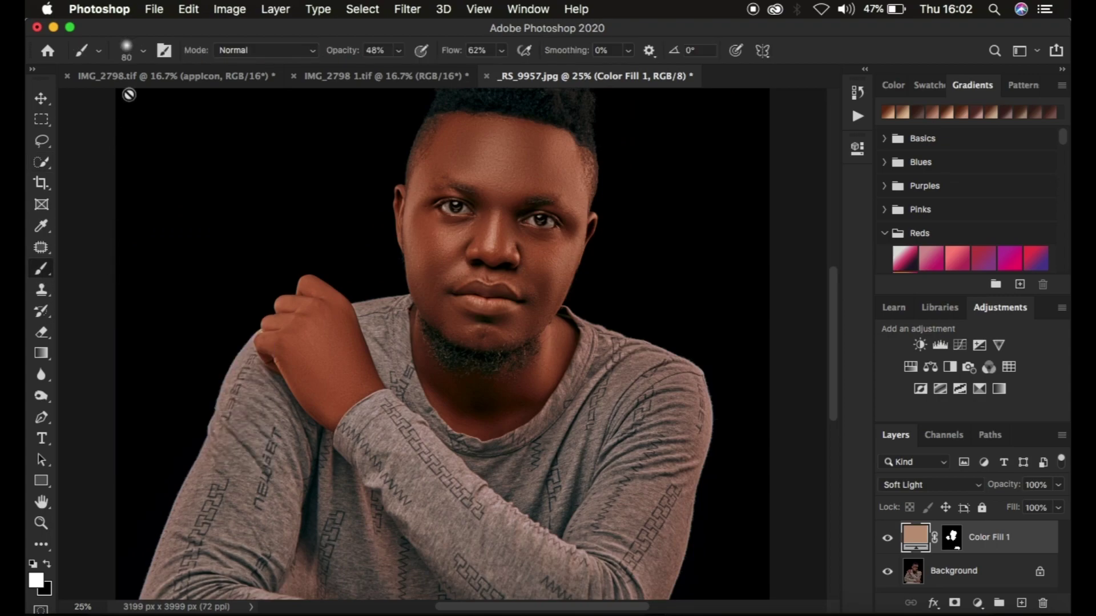
click(142, 54)
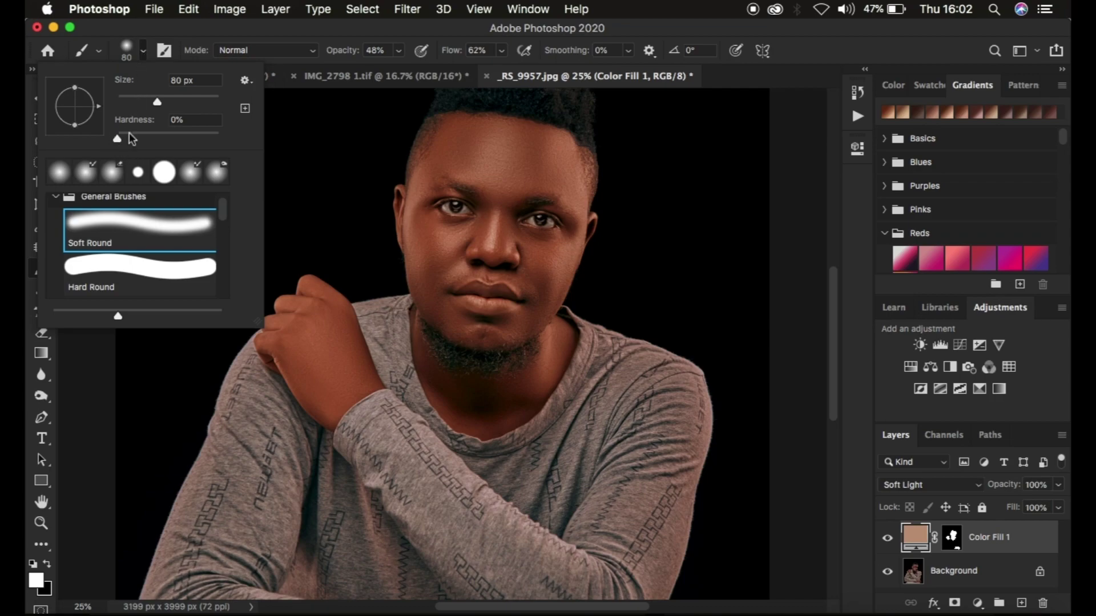
click(143, 52)
drag(338, 54, 545, 57)
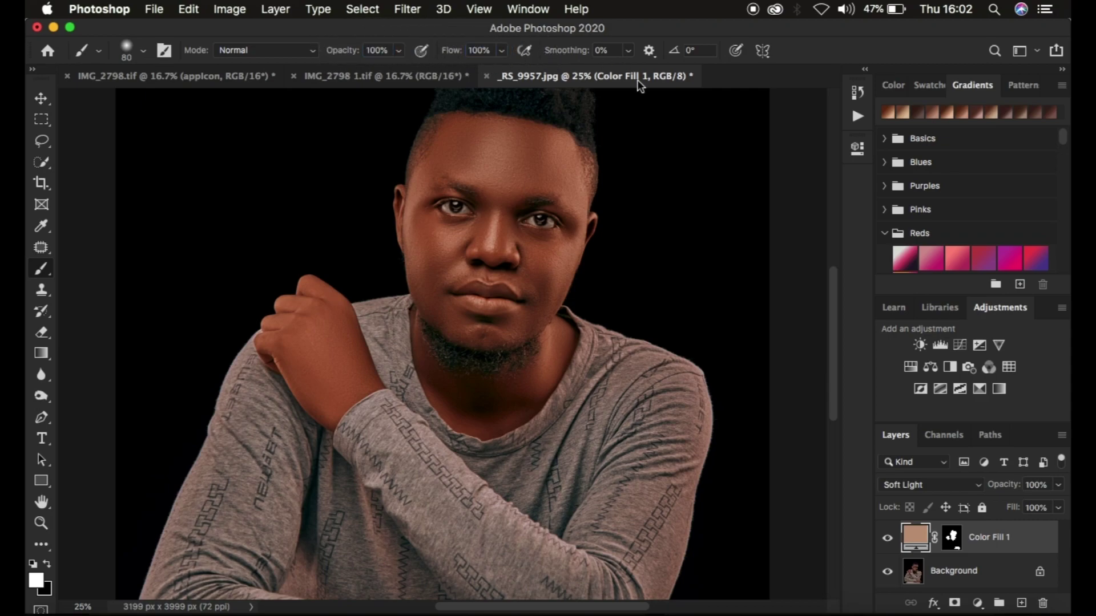
click(954, 538)
key(x)
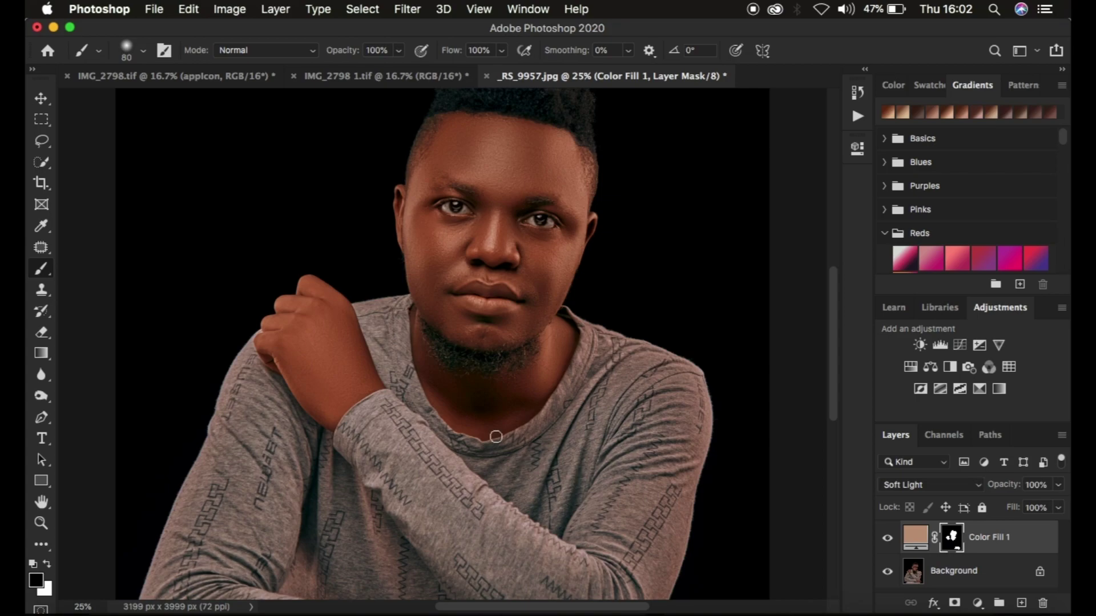
Paint black on the fill mask over the beard, chin and both eyes
key(super+plus)
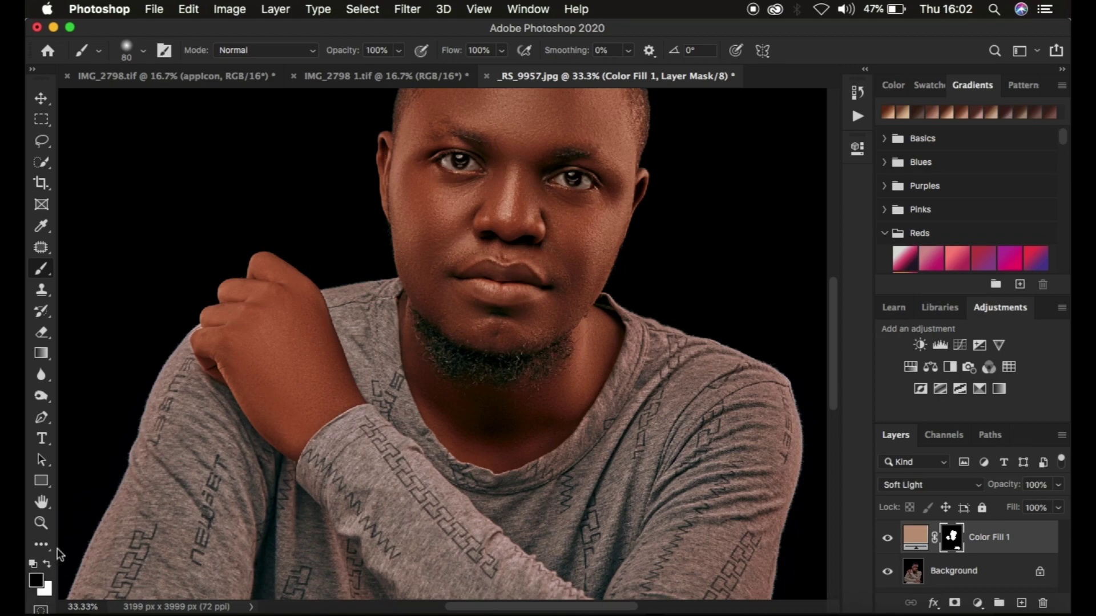
mouse_move(425, 334)
mouse_down()
mouse_move(474, 362)
mouse_move(465, 362)
mouse_move(517, 369)
mouse_move(440, 349)
mouse_up()
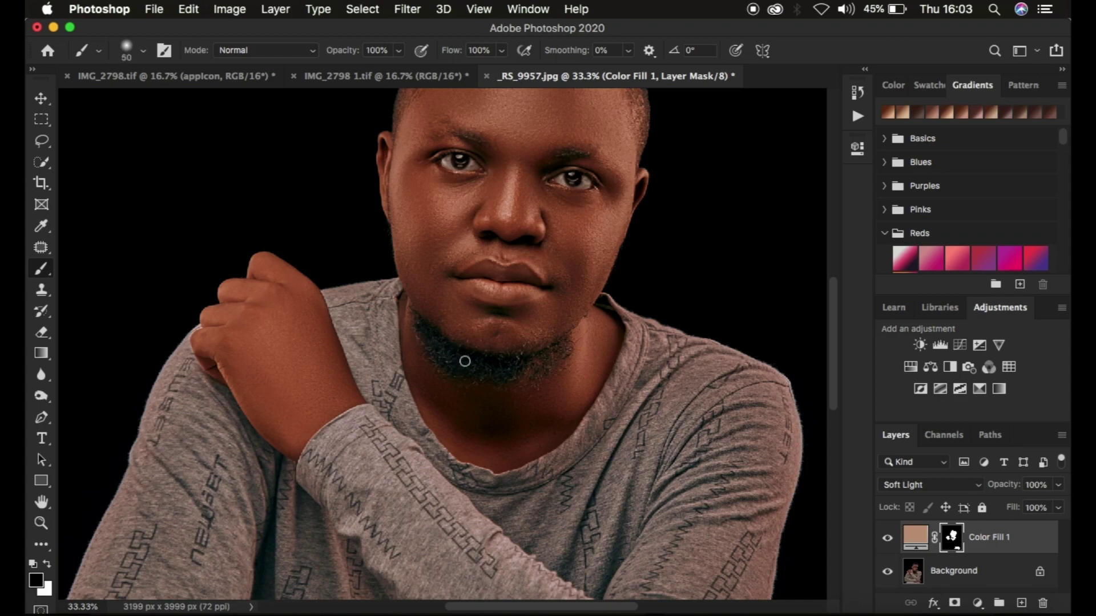
mouse_move(466, 359)
mouse_down()
mouse_move(502, 368)
mouse_move(494, 377)
mouse_move(555, 349)
mouse_move(513, 375)
mouse_move(539, 367)
mouse_move(491, 375)
mouse_move(443, 359)
mouse_move(423, 330)
mouse_up()
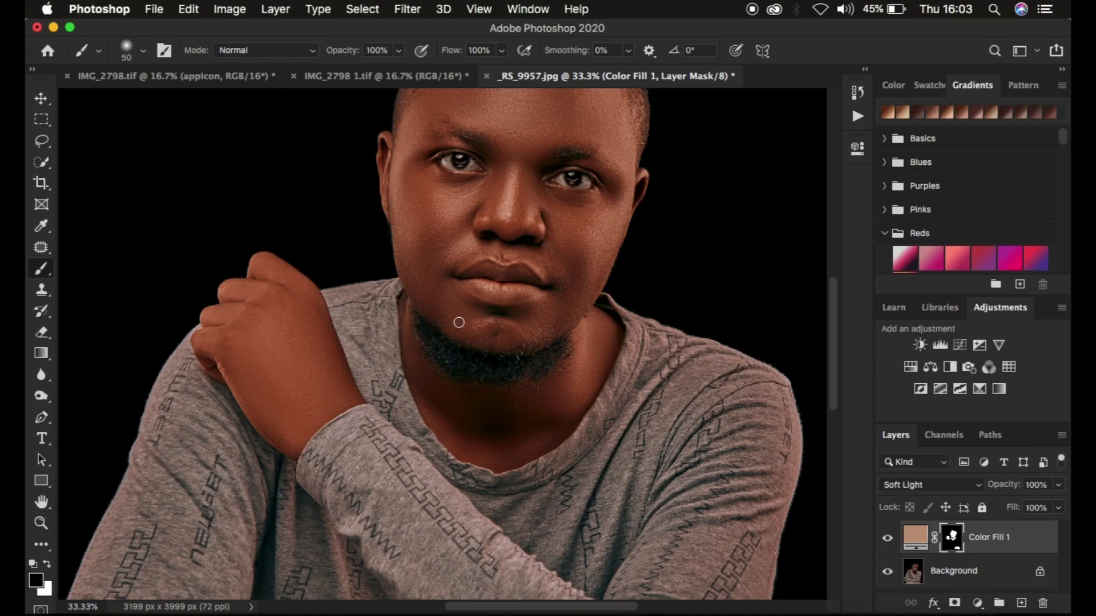
mouse_move(445, 162)
mouse_down()
mouse_move(474, 166)
mouse_move(448, 161)
mouse_up()
mouse_move(609, 186)
mouse_down()
mouse_move(567, 171)
mouse_move(583, 179)
mouse_move(563, 184)
mouse_up()
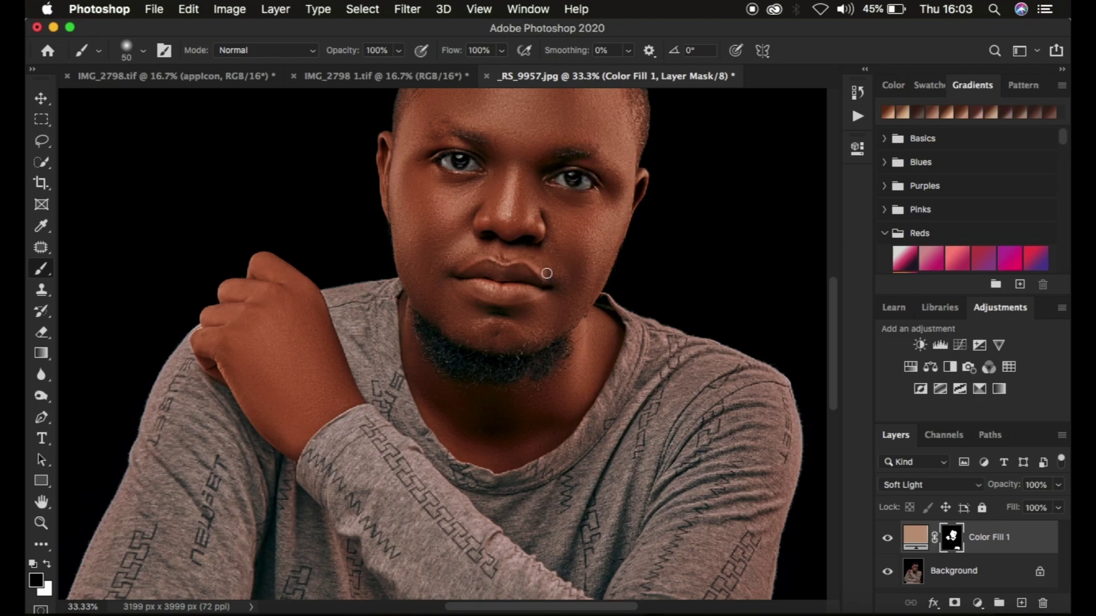
mouse_move(504, 372)
mouse_down()
mouse_move(497, 367)
mouse_move(543, 360)
mouse_move(490, 365)
mouse_up()
scroll(600, 443, down, 1)
scroll(599, 443, down, 5)
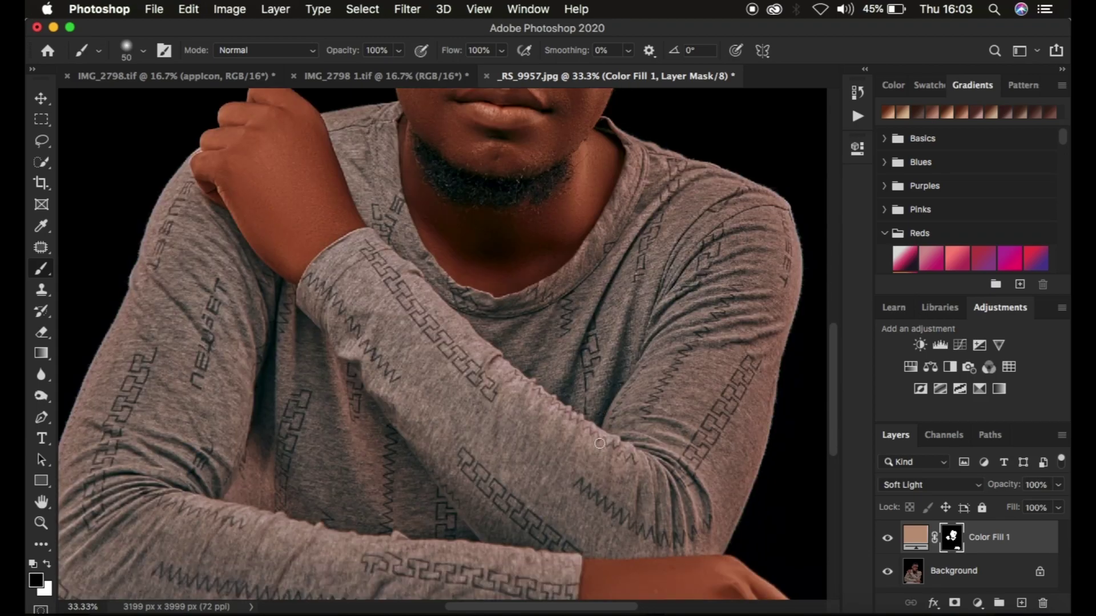
scroll(599, 443, down, 3)
scroll(599, 443, down, 2)
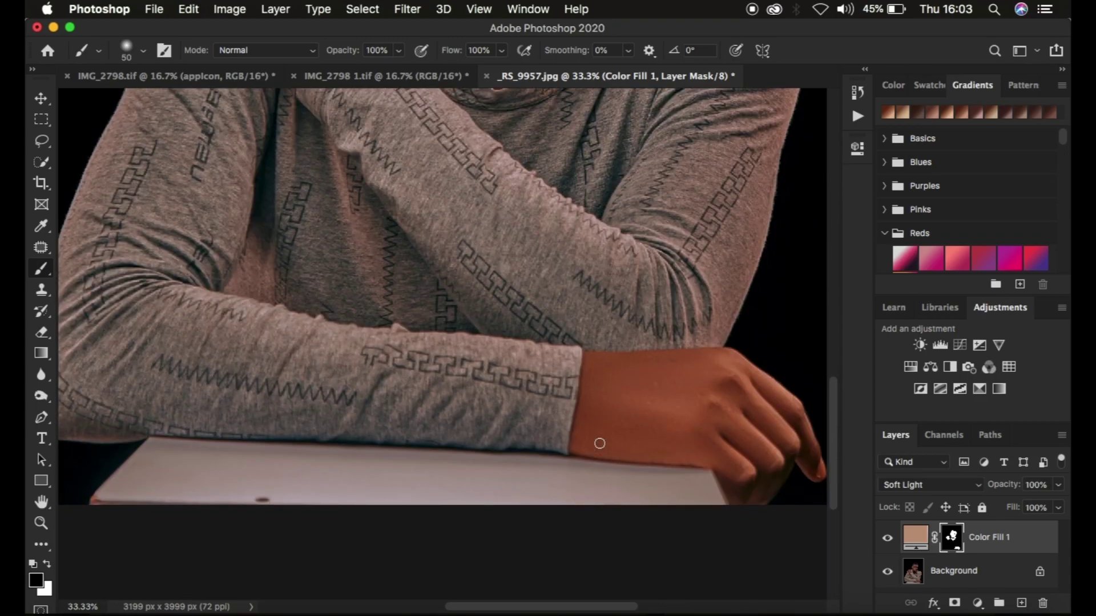
scroll(599, 443, up, 3)
scroll(599, 443, up, 3)
scroll(600, 443, up, 2)
scroll(600, 443, up, 2)
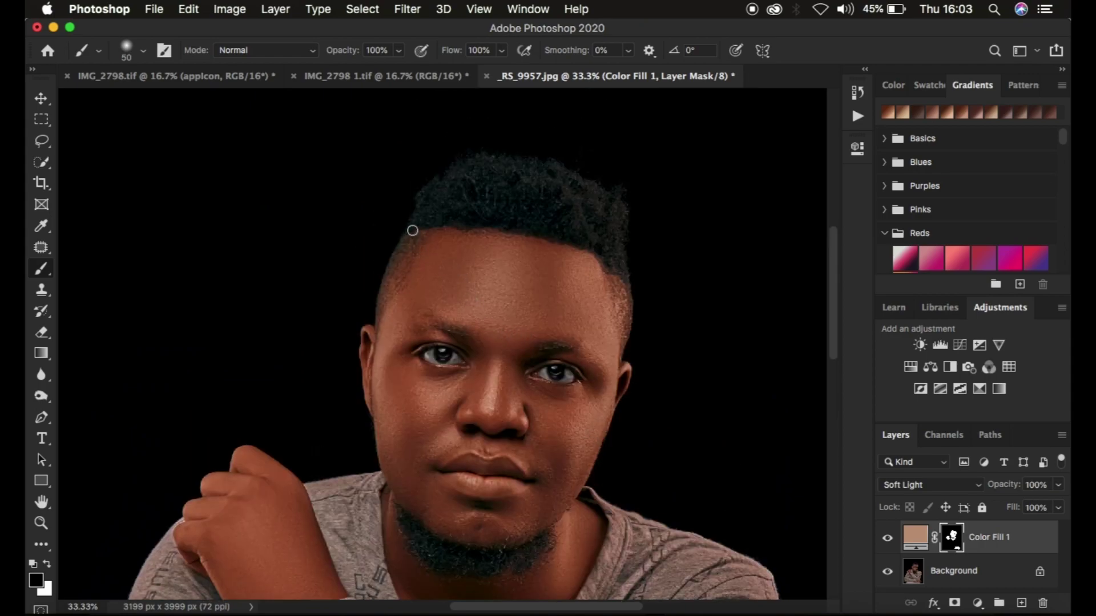
Paint the fill mask along the hairline with lowered brush flow
drag(462, 56, 393, 50)
mouse_move(412, 235)
mouse_down()
mouse_move(421, 225)
mouse_move(389, 264)
mouse_move(428, 220)
mouse_move(491, 214)
mouse_move(620, 276)
mouse_move(607, 265)
mouse_move(626, 301)
mouse_move(612, 246)
mouse_move(588, 235)
mouse_up()
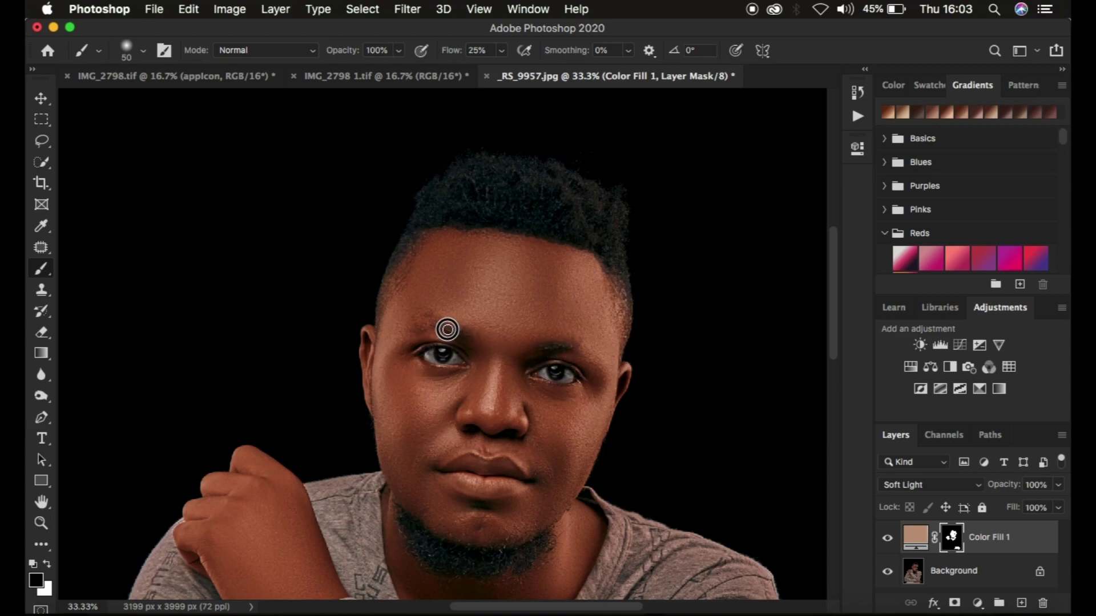
key(super+minus)
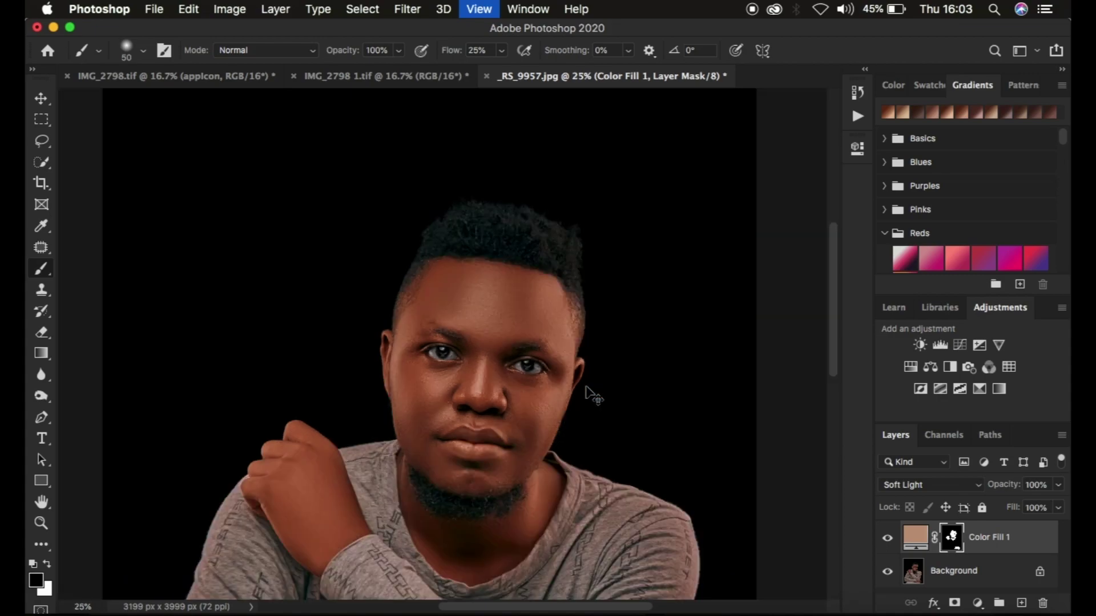
key(super+minus)
key(super+minus)
key(super+minus)
key(super+plus)
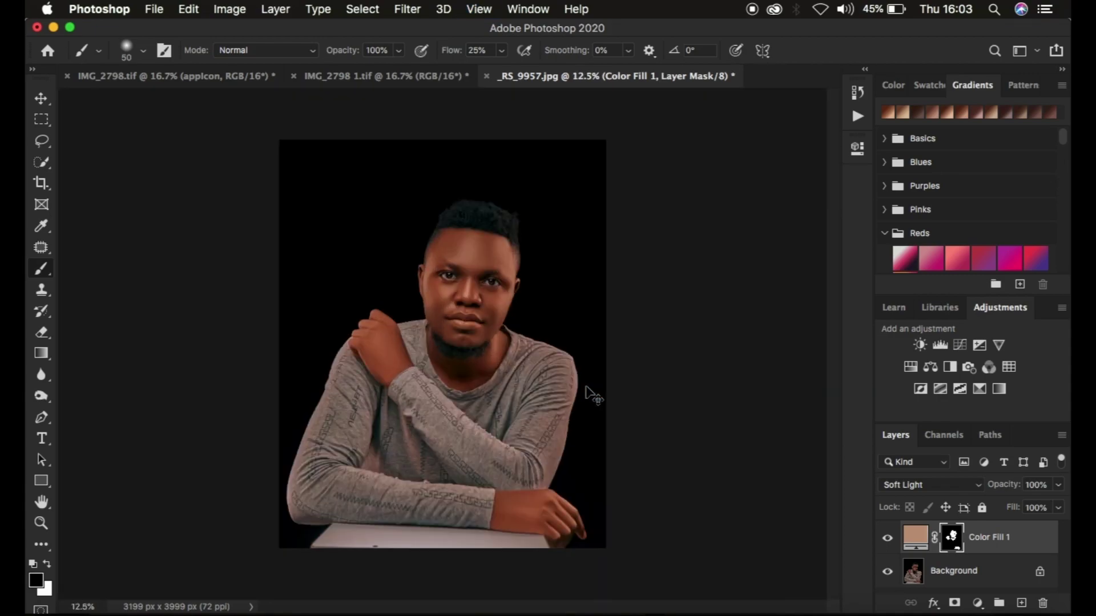
click(888, 540)
click(887, 541)
click(887, 540)
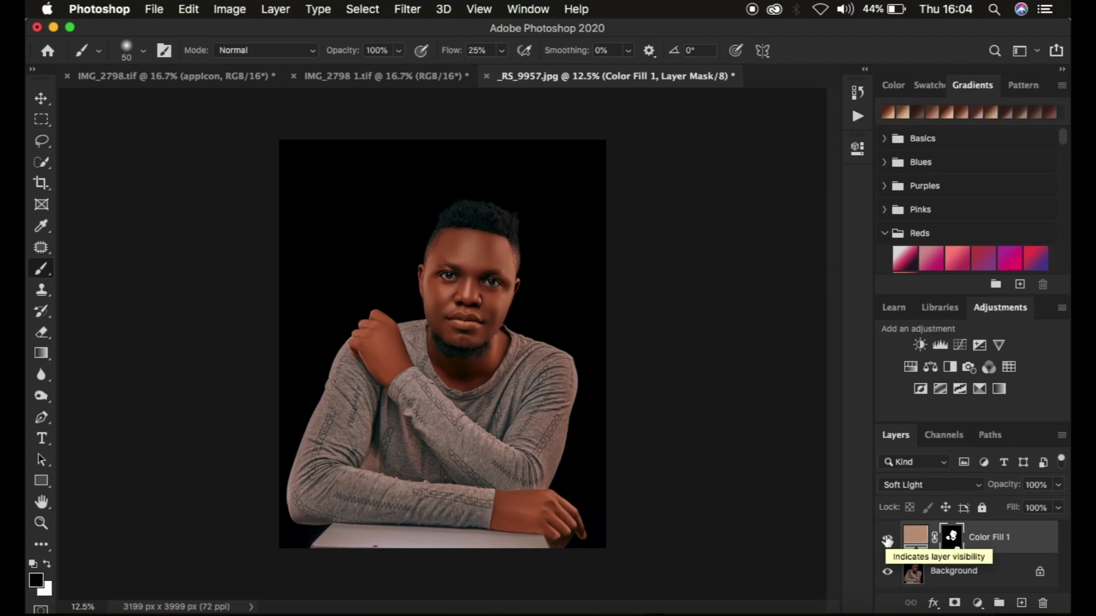
Change Color Fill 1's colour to the slightly darker tan ba937a
double_click(916, 537)
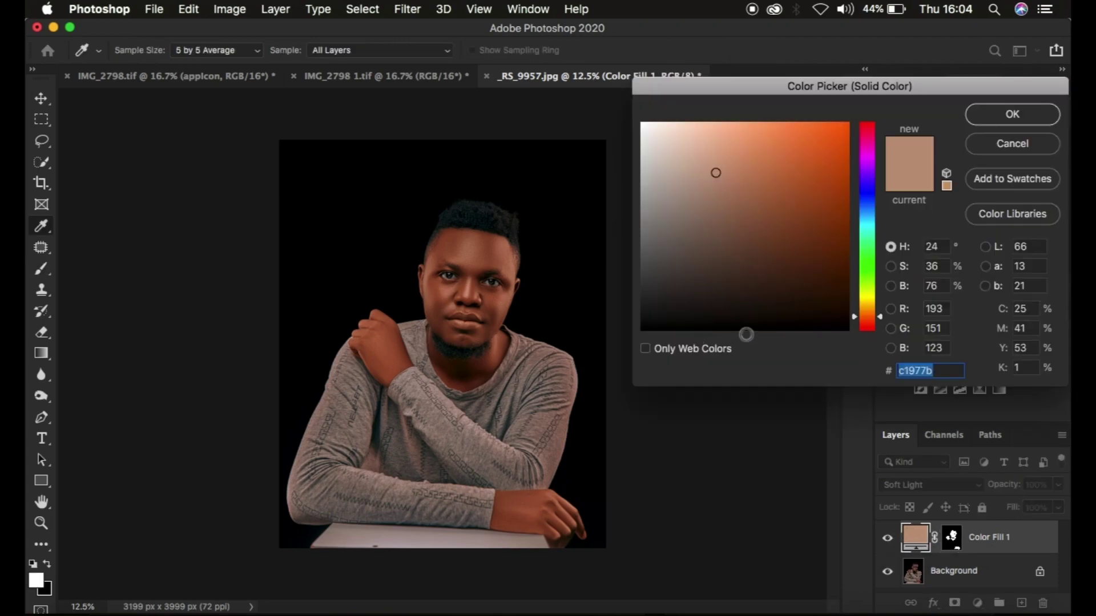
click(703, 171)
drag(705, 172, 714, 179)
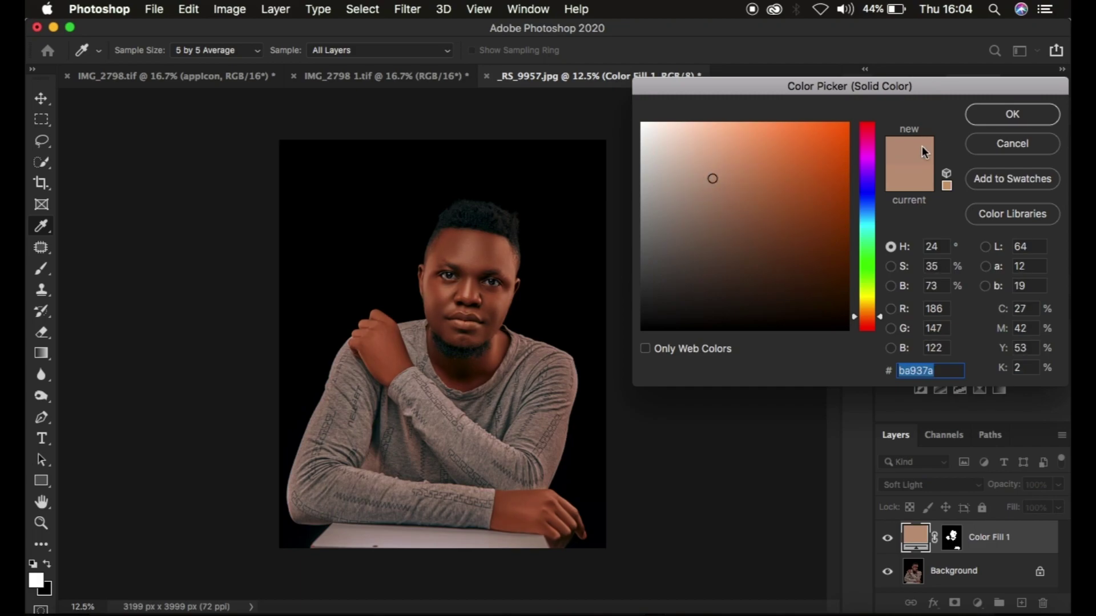
click(991, 112)
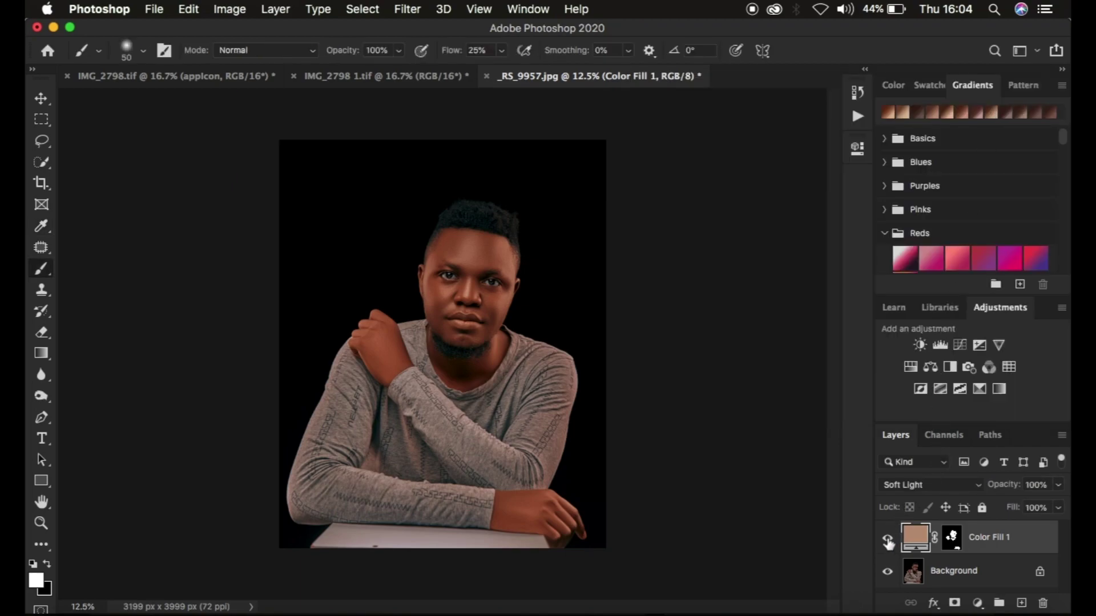
click(888, 542)
click(888, 541)
click(888, 542)
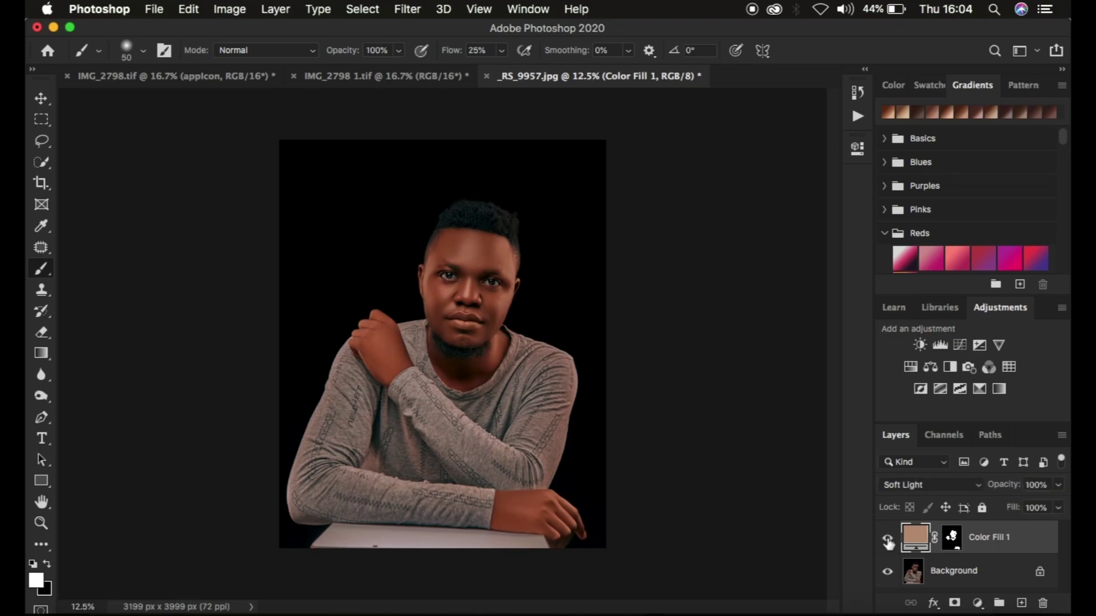